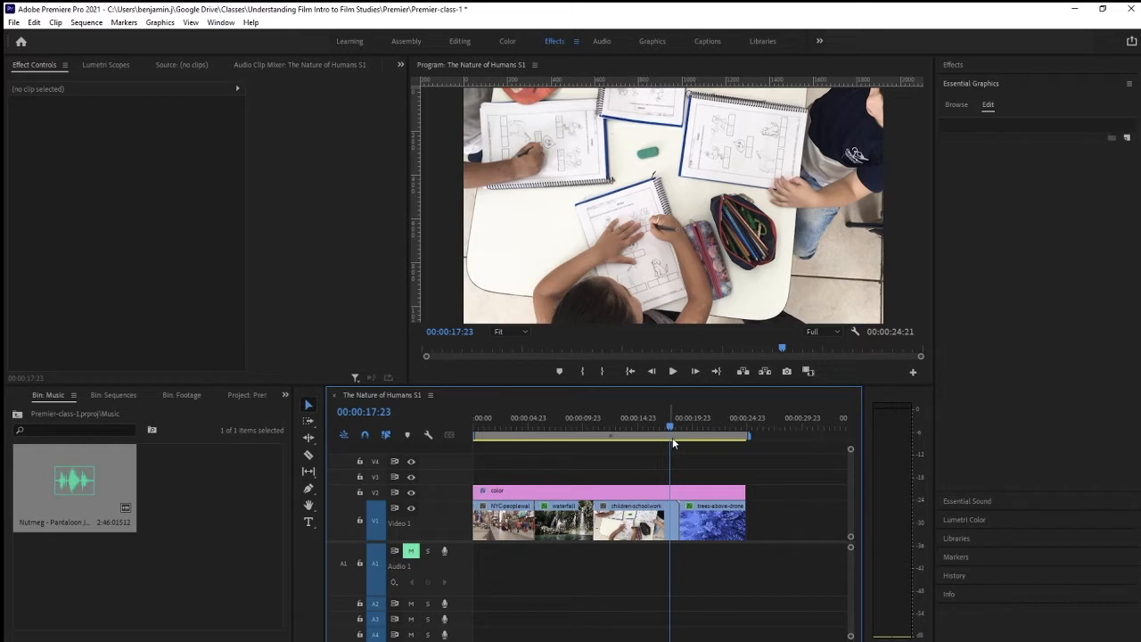
# - Bring up the effects list and show the Dissolve effects under Video Transitions
pyautogui.click(993, 61)
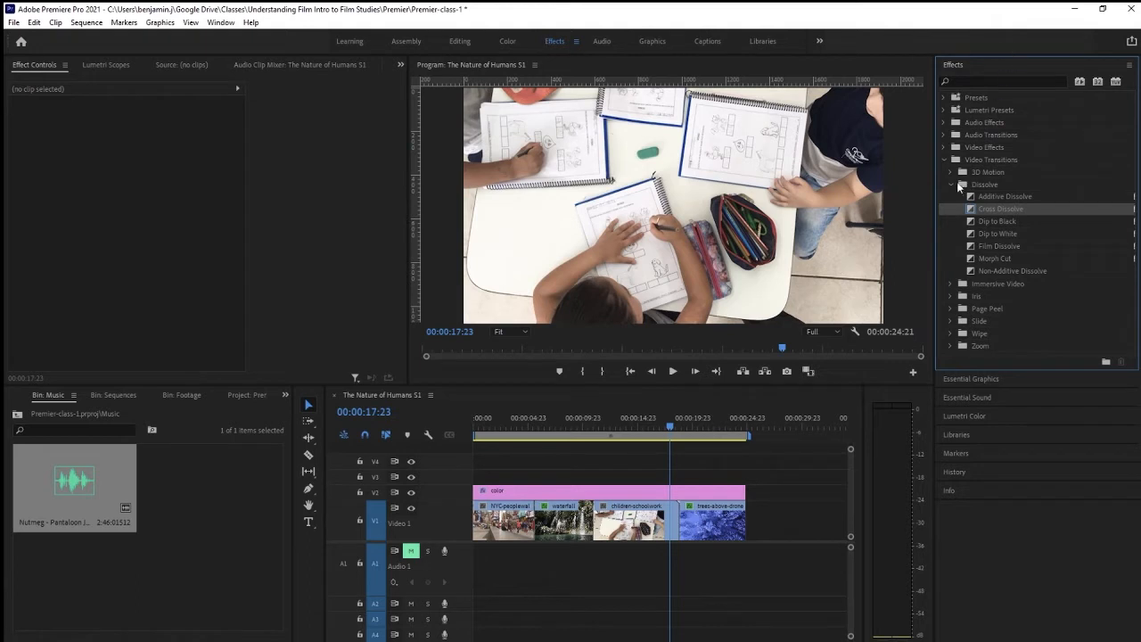
pyautogui.click(943, 161)
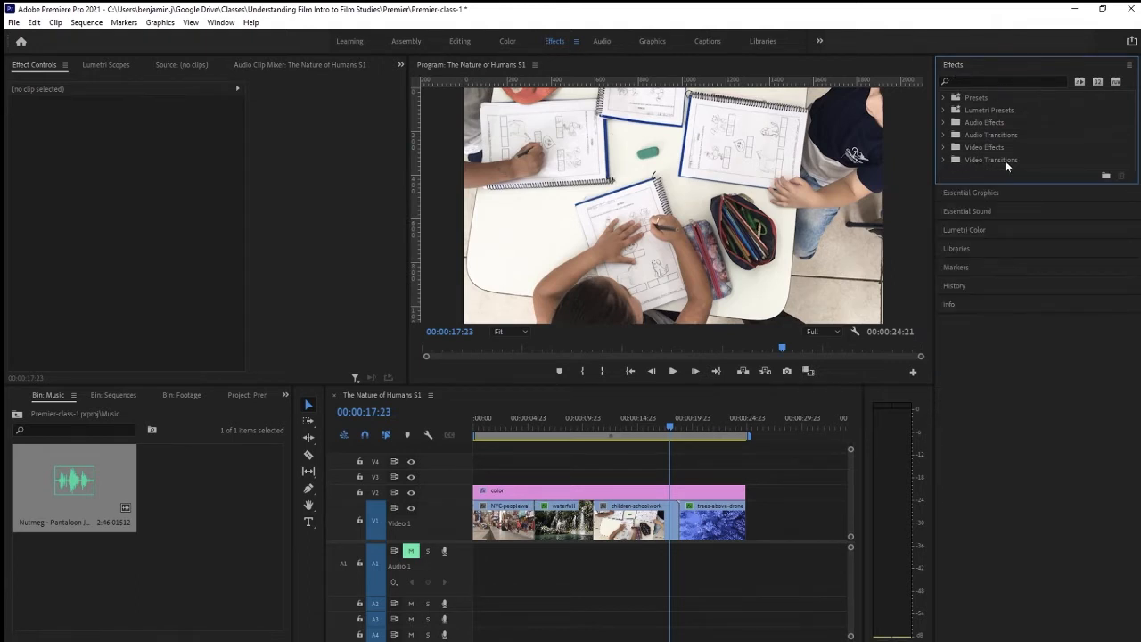
pyautogui.click(943, 159)
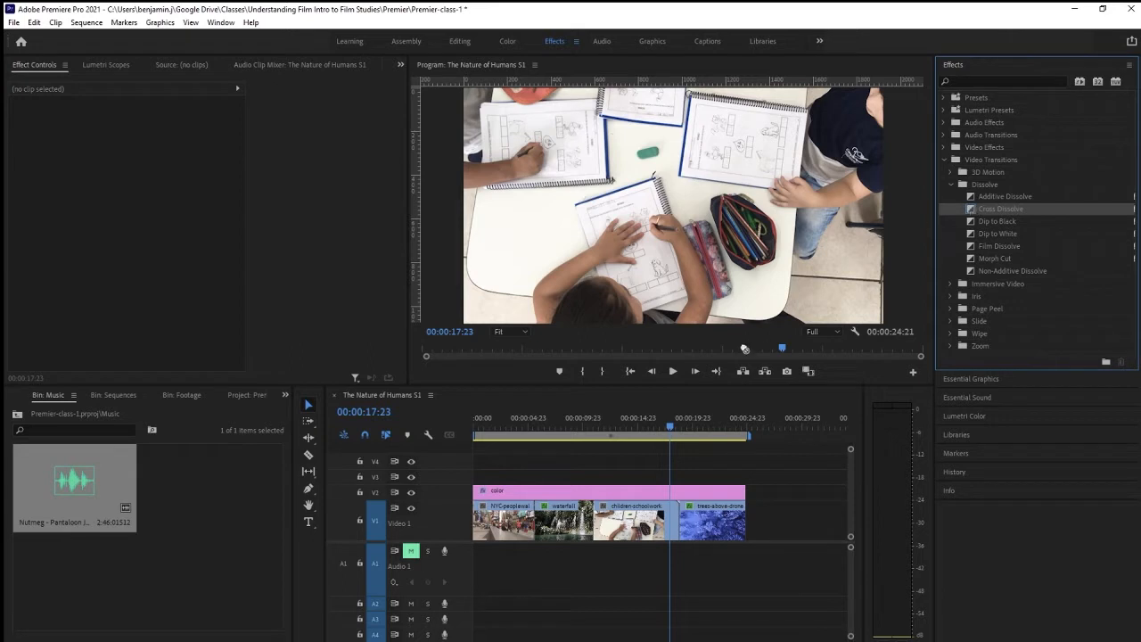
# - Try a Cross Dissolve on the cut between the children-schoolwork and trees-above-drone clips and undo it
pyautogui.moveTo(685, 472); pyautogui.dragTo(1043, 337)
pyautogui.moveTo(673, 520); pyautogui.dragTo(674, 519)
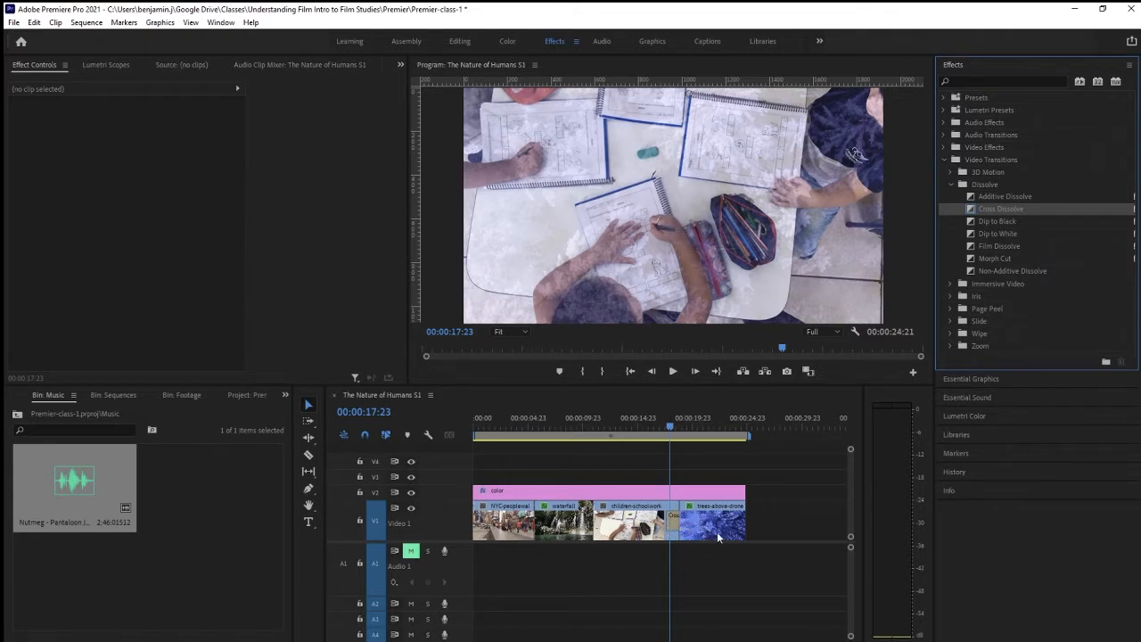
pyautogui.hotkey('ctrl', 'z')
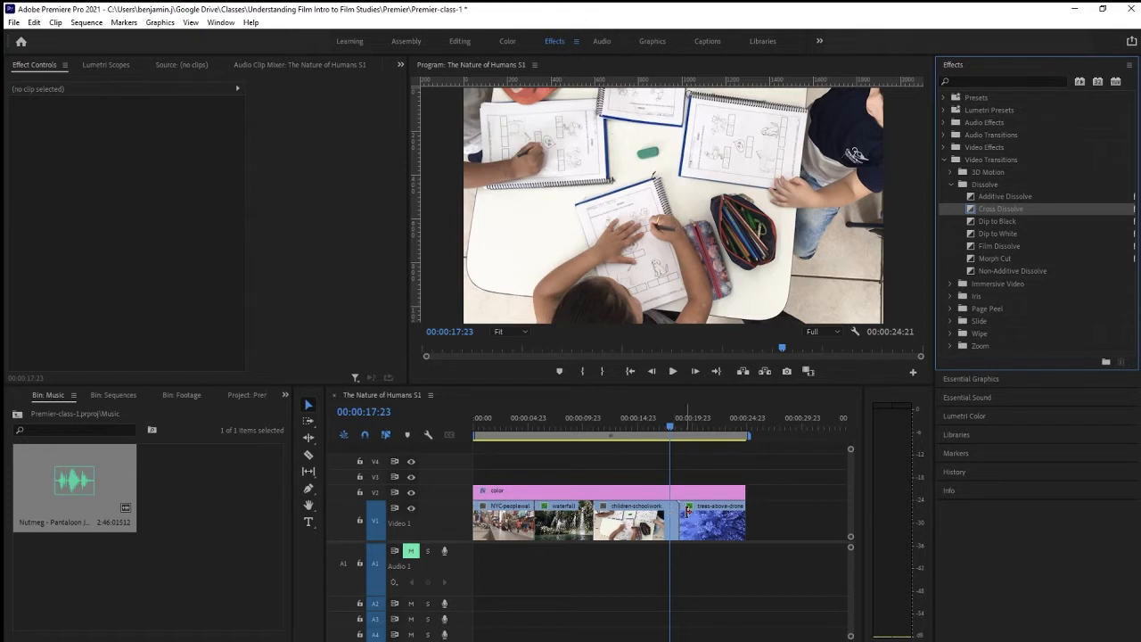
# - With the Ripple Edit tool, extend the start of the trees-above-drone clip and shorten the end of the children-schoolwork clip
pyautogui.click(307, 439)
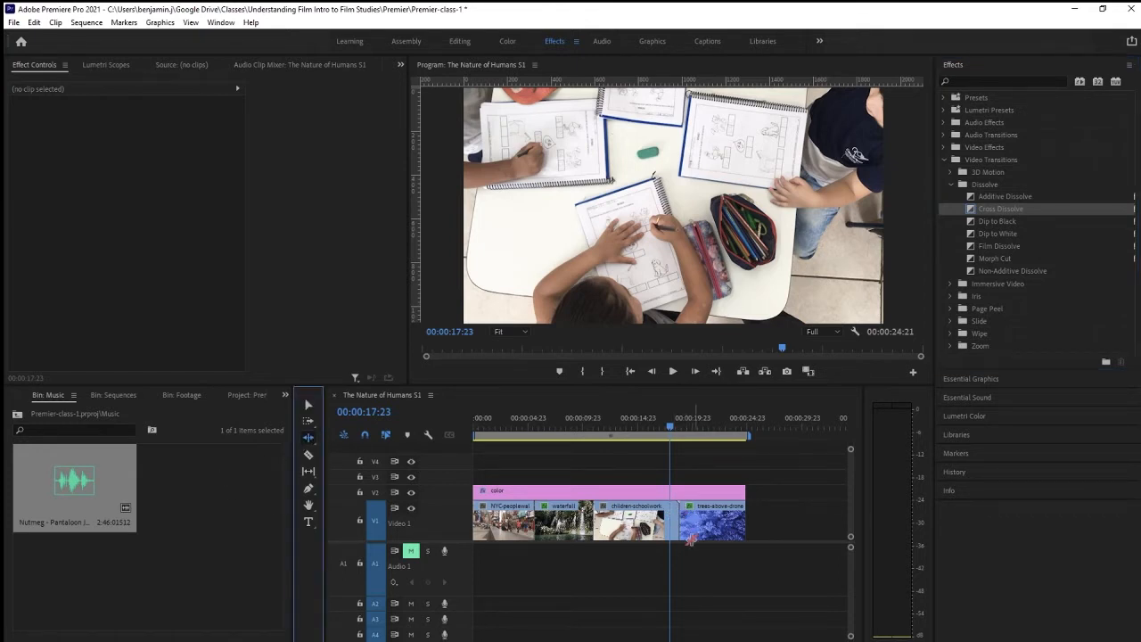
pyautogui.moveTo(683, 519); pyautogui.dragTo(669, 520)
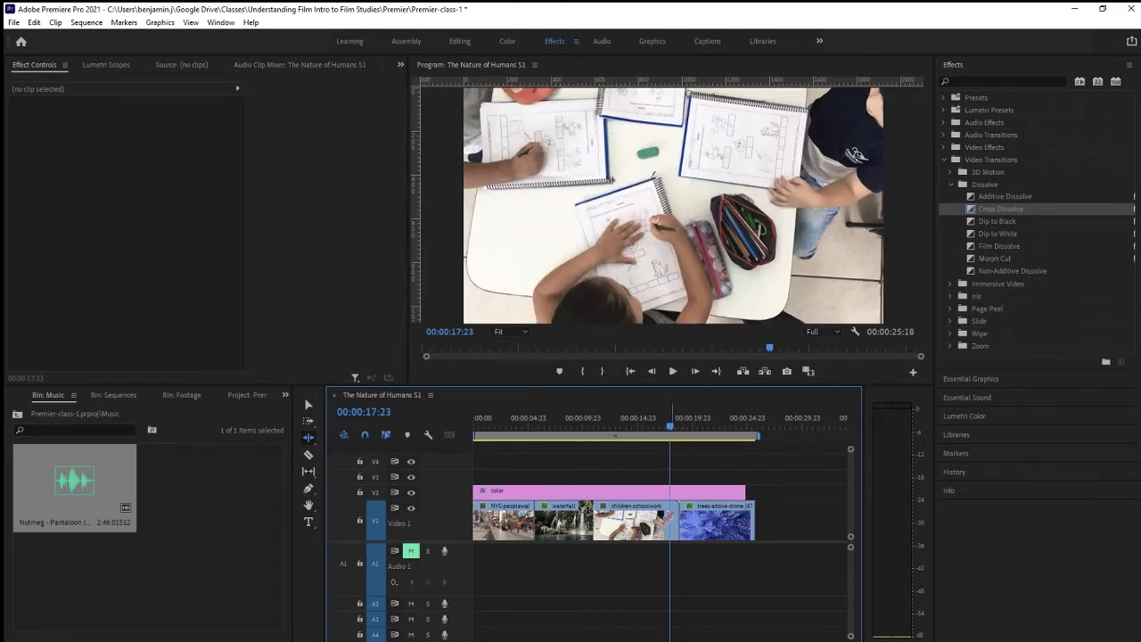
pyautogui.moveTo(672, 520); pyautogui.dragTo(659, 526)
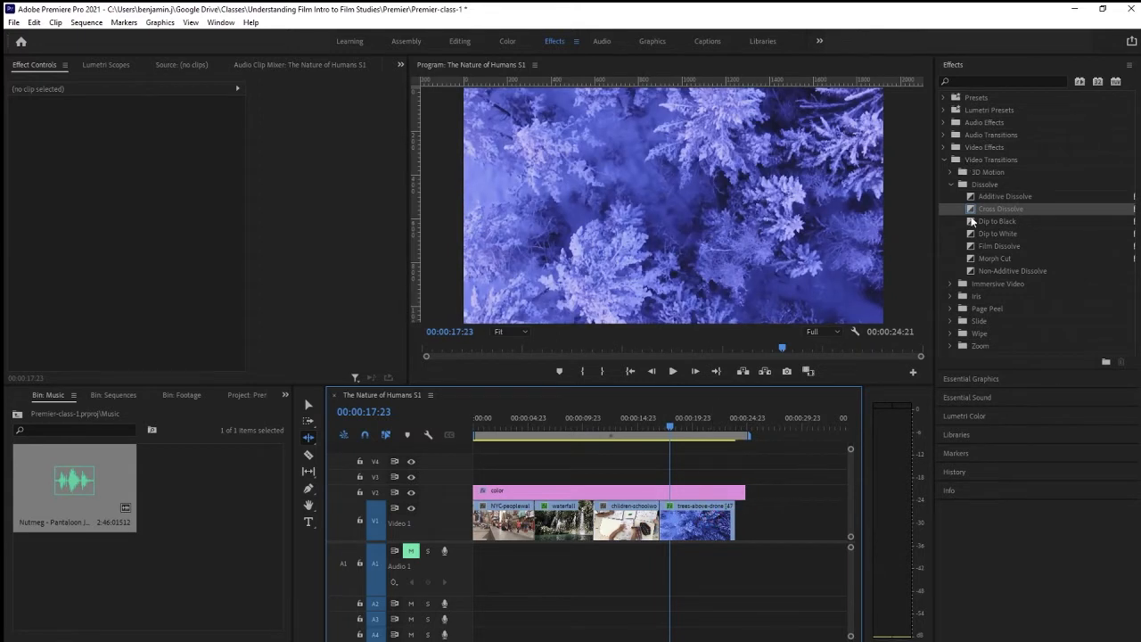
# - Apply a Cross Dissolve to the cut between children-schoolwork and trees-above-drone and play back the transition
pyautogui.moveTo(969, 209); pyautogui.dragTo(665, 531)
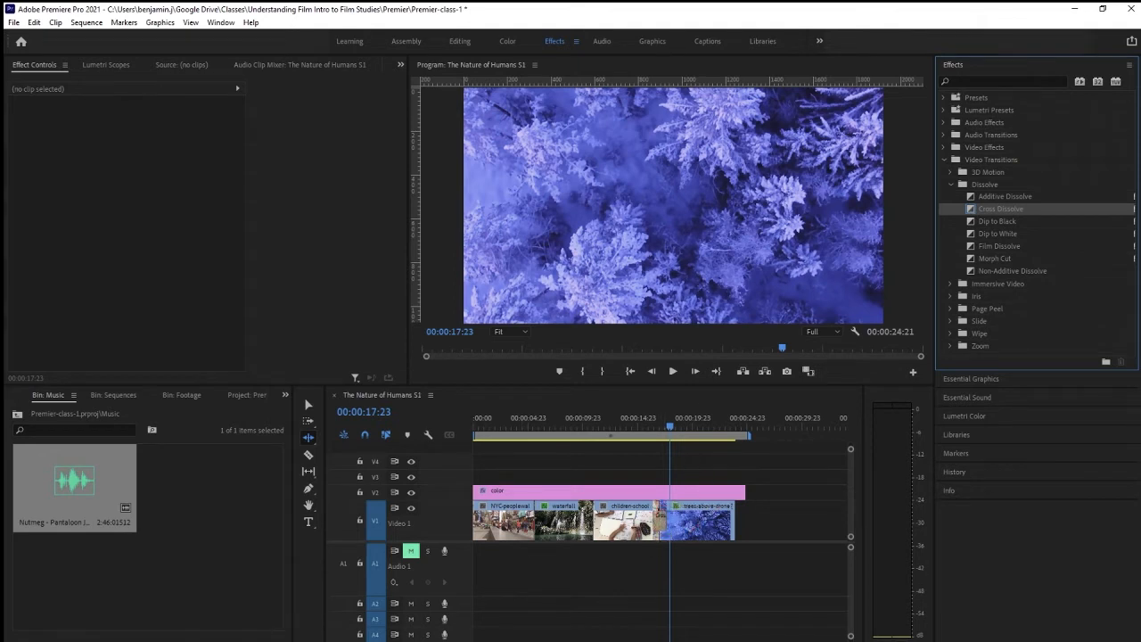
pyautogui.moveTo(478, 641); pyautogui.dragTo(588, 640)
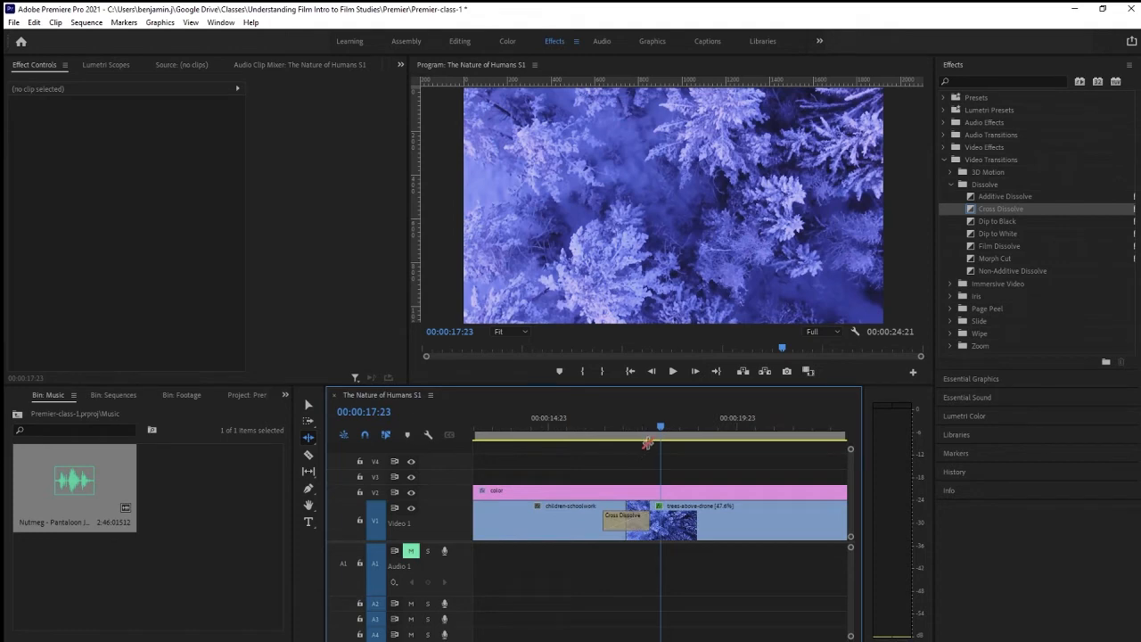
pyautogui.moveTo(661, 429); pyautogui.dragTo(588, 434)
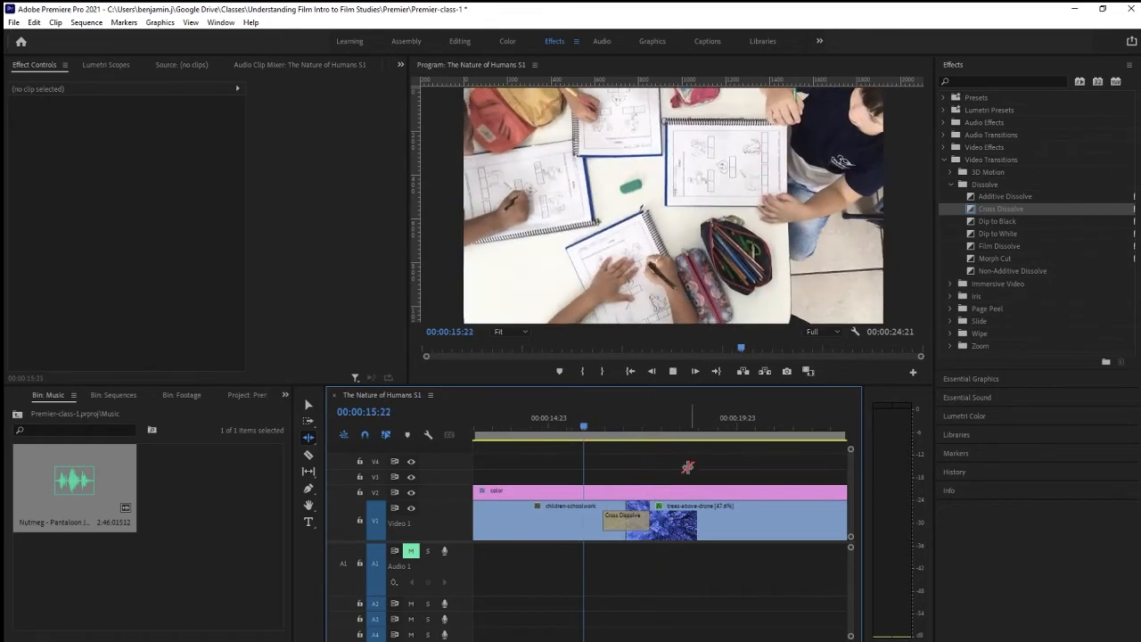
pyautogui.press('space')
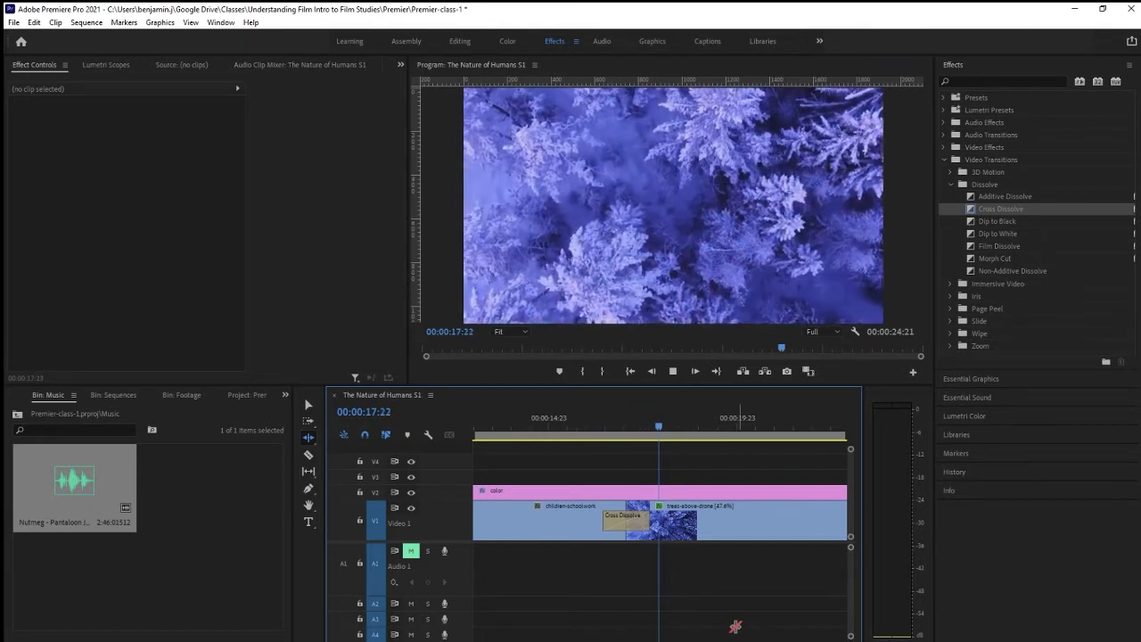
pyautogui.press('space')
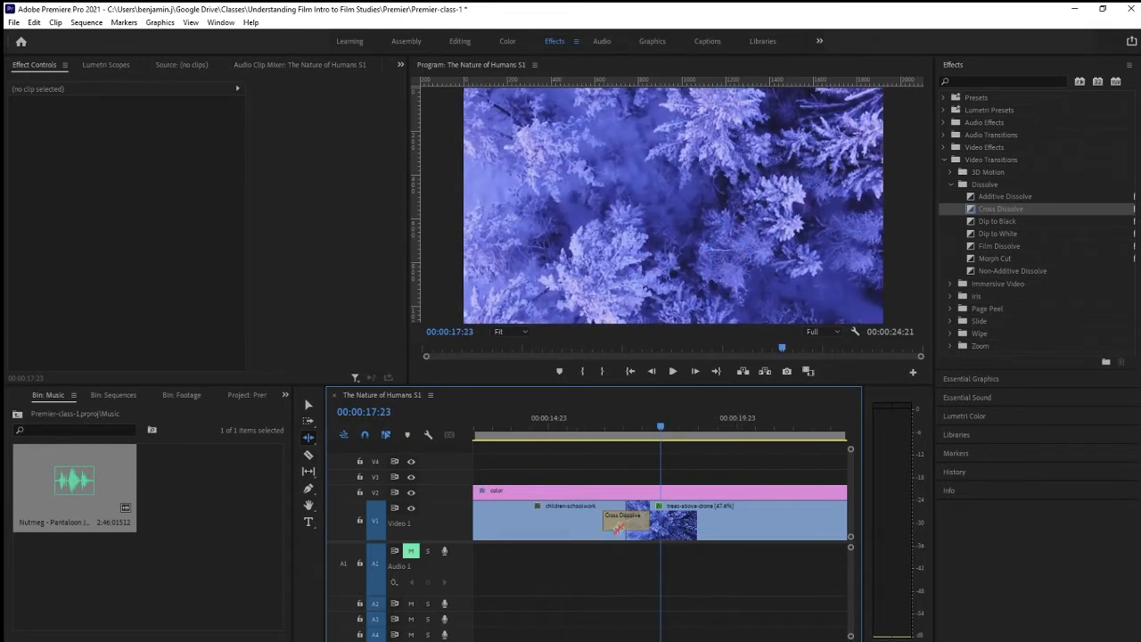
# - Shift the Cross Dissolve between children-schoolwork and trees-above-drone with the Selection tool and realign it to the center of the cut
pyautogui.click(635, 519)
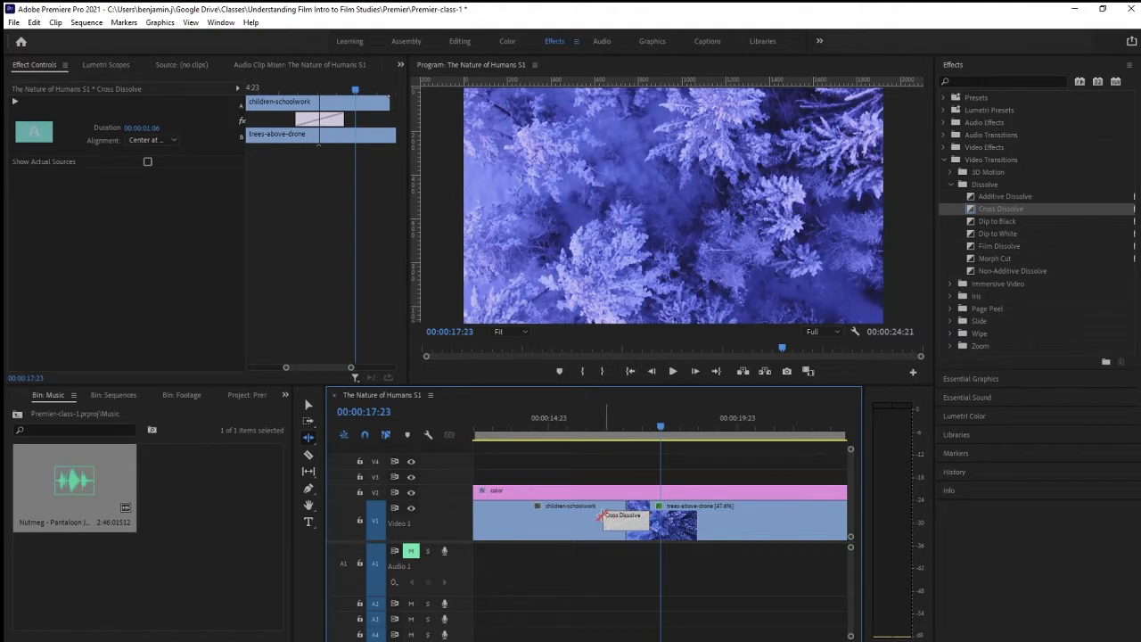
pyautogui.click(309, 404)
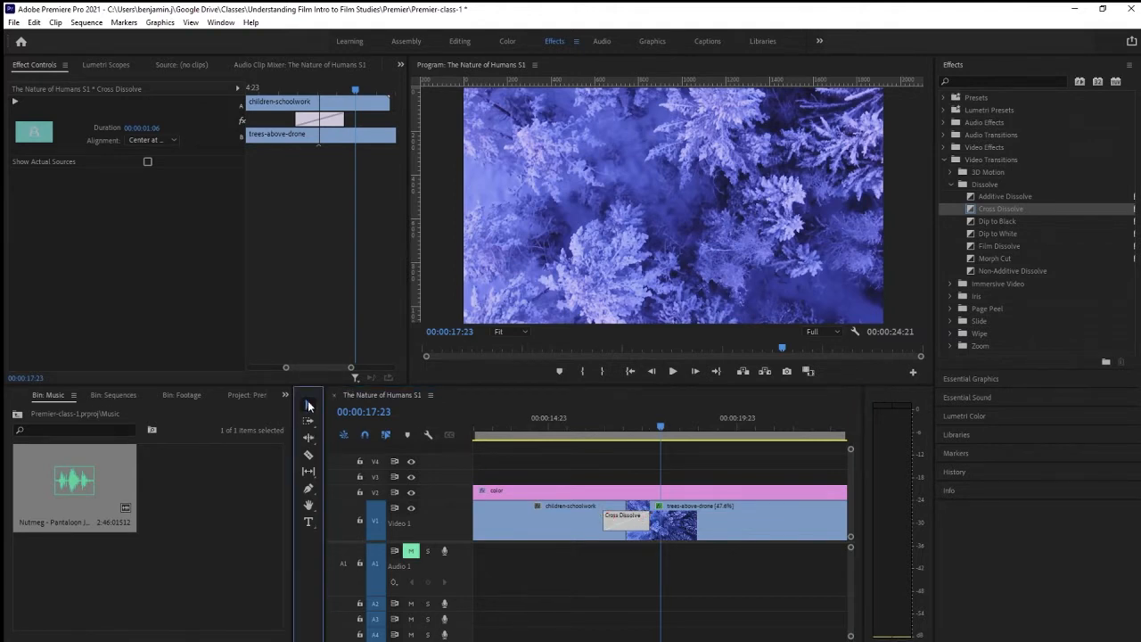
pyautogui.moveTo(609, 521); pyautogui.dragTo(635, 528)
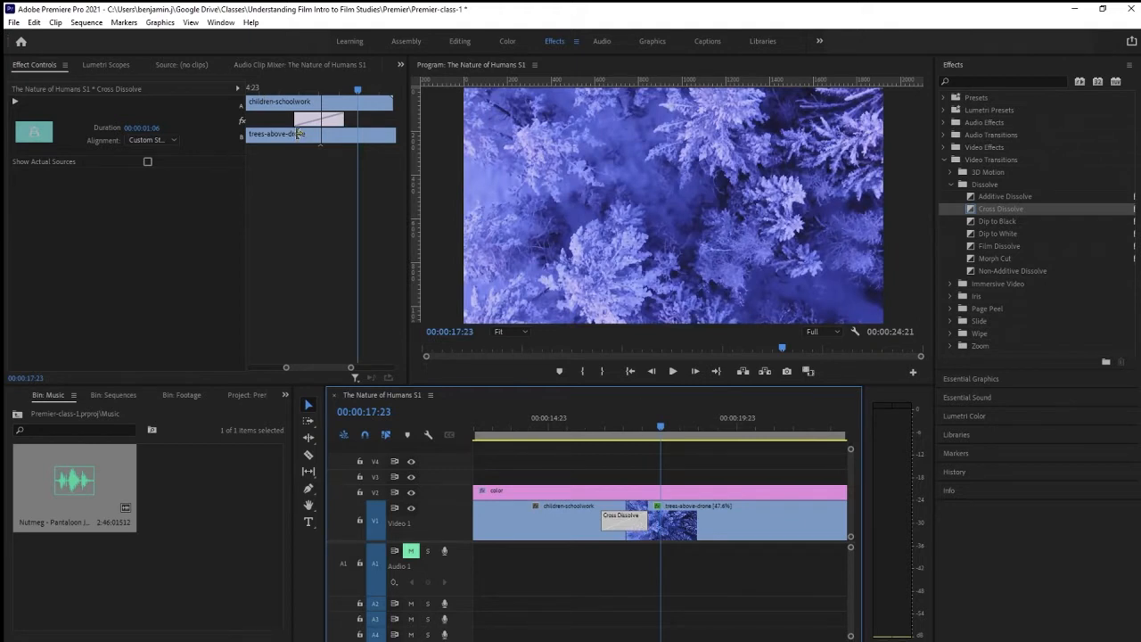
pyautogui.moveTo(297, 119); pyautogui.dragTo(343, 120)
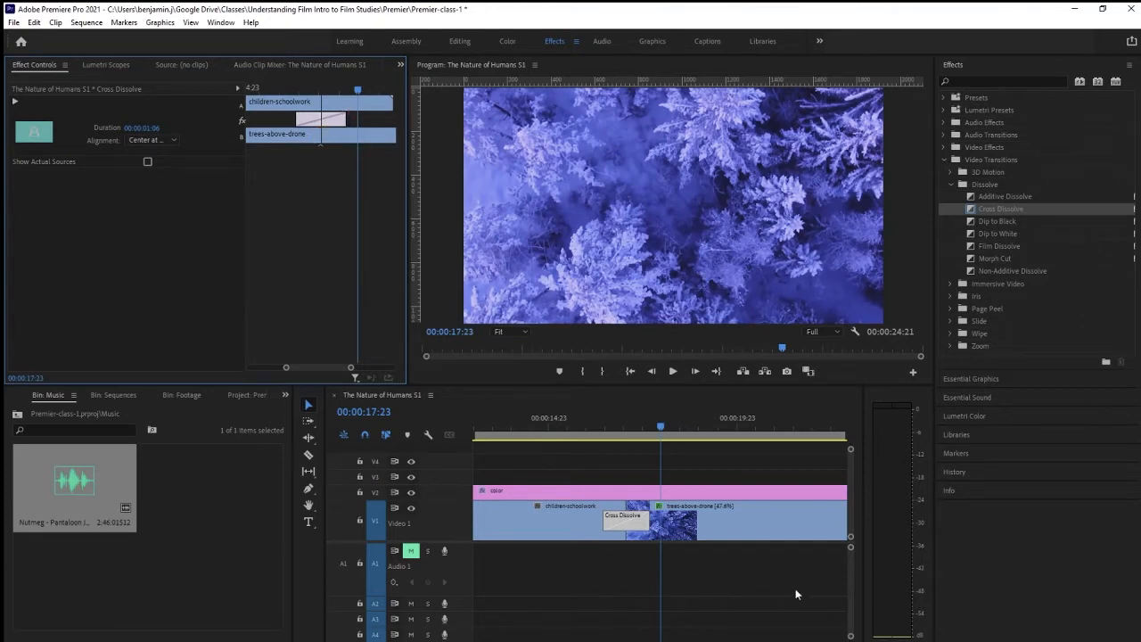
# - Trim the end of the color layer on V2 to match the end of the trees-above-drone clip
pyautogui.moveTo(662, 430); pyautogui.dragTo(674, 430)
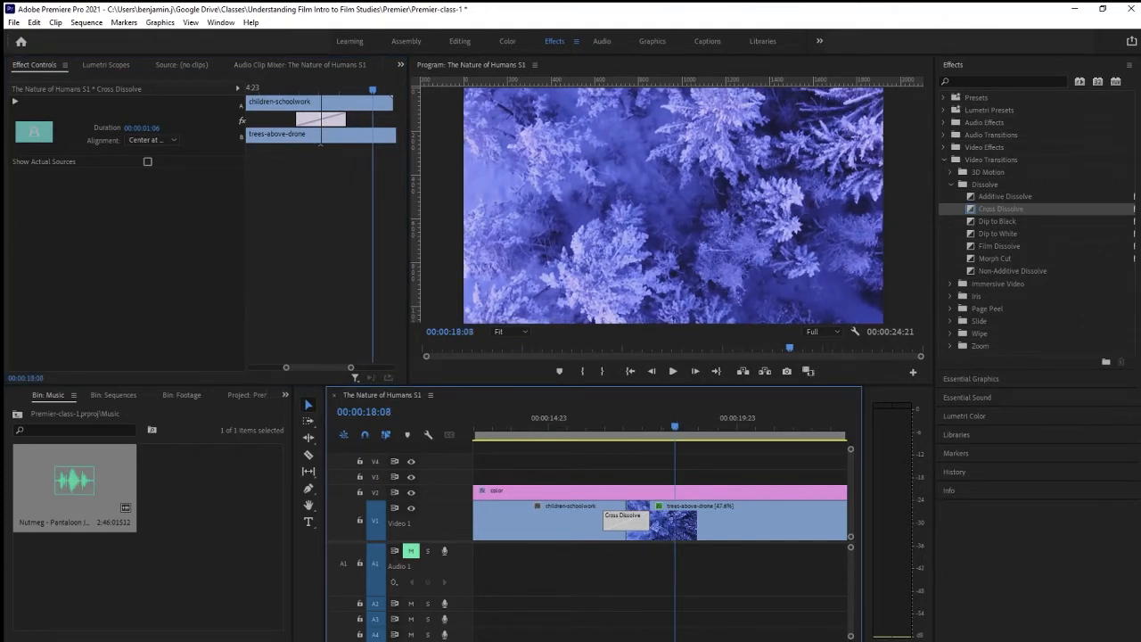
pyautogui.moveTo(624, 640); pyautogui.dragTo(683, 640)
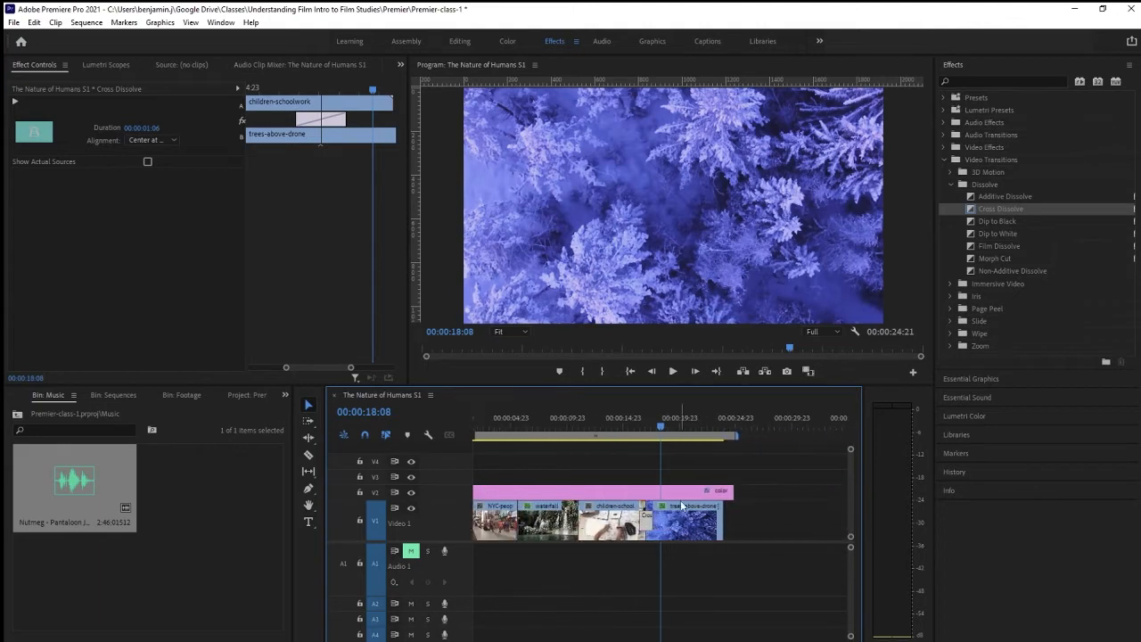
pyautogui.moveTo(733, 492); pyautogui.dragTo(722, 492)
pyautogui.moveTo(662, 428); pyautogui.dragTo(698, 429)
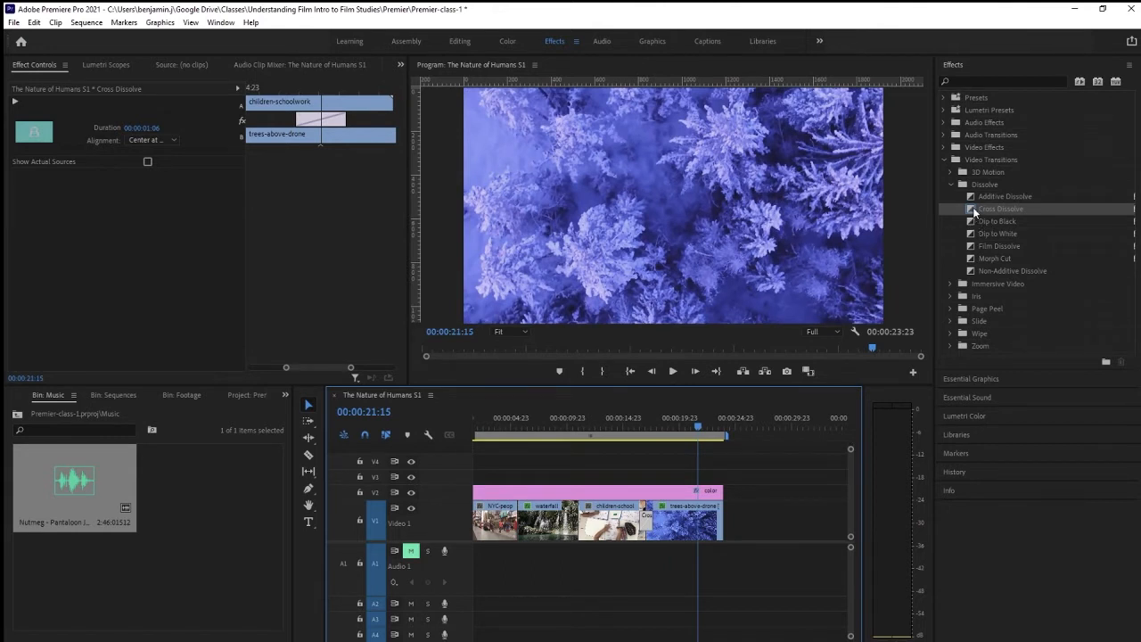
# - Apply a Cross Dissolve to the end of the trees-above-drone clip and play back the fade-out
pyautogui.moveTo(972, 206); pyautogui.dragTo(725, 527)
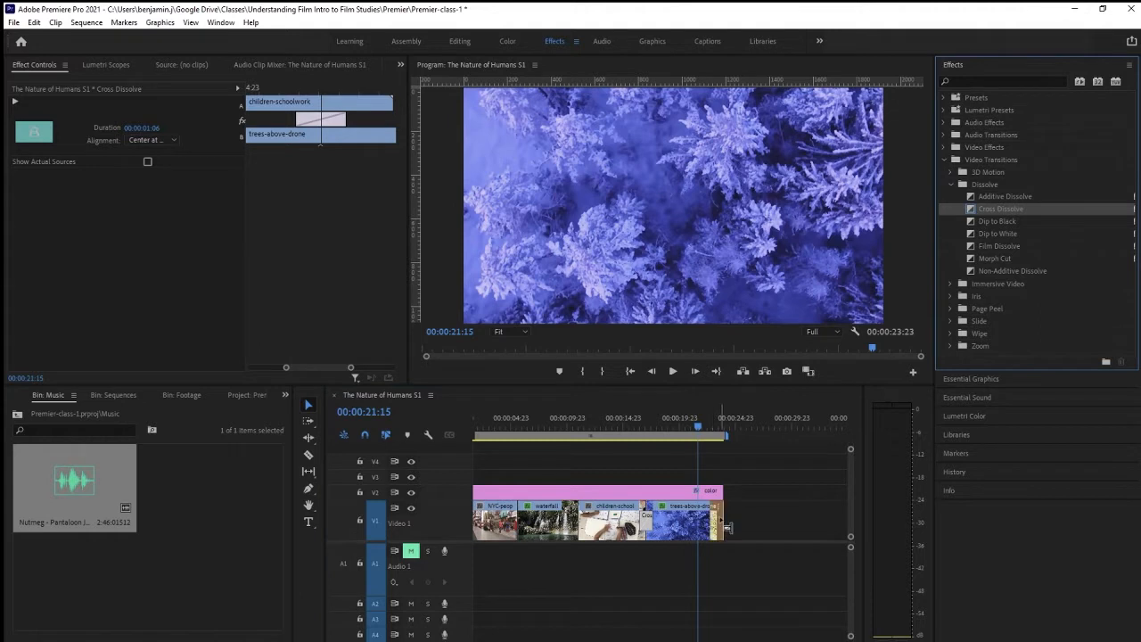
pyautogui.moveTo(698, 423); pyautogui.dragTo(704, 425)
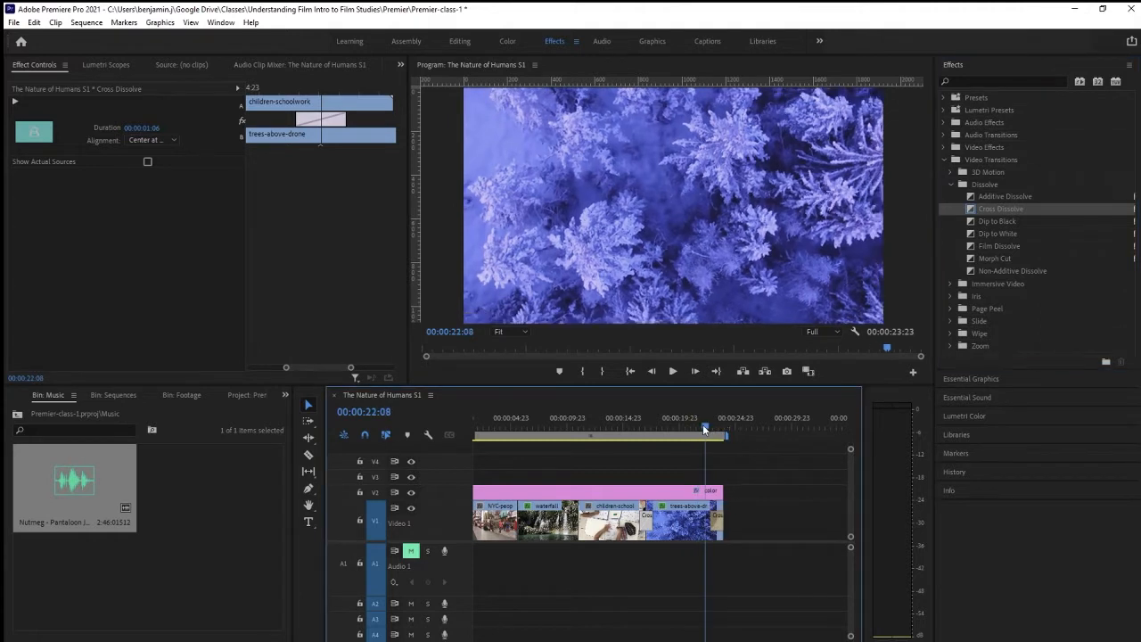
pyautogui.press('space')
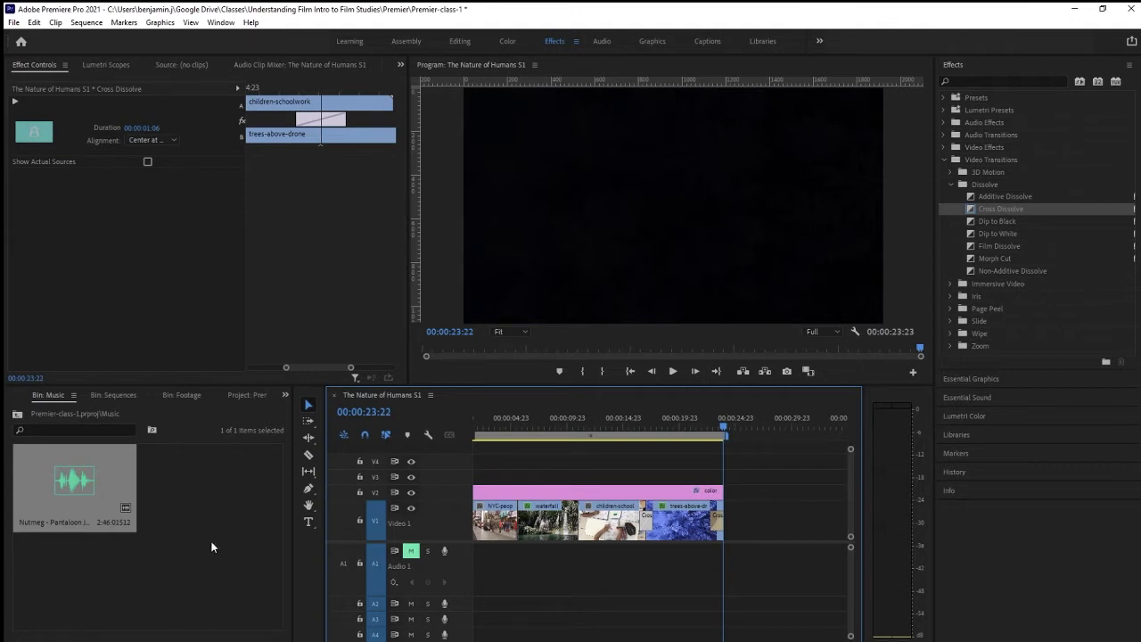
# - Open the project's Graphics bin and delete the existing Black Video item
pyautogui.click(16, 415)
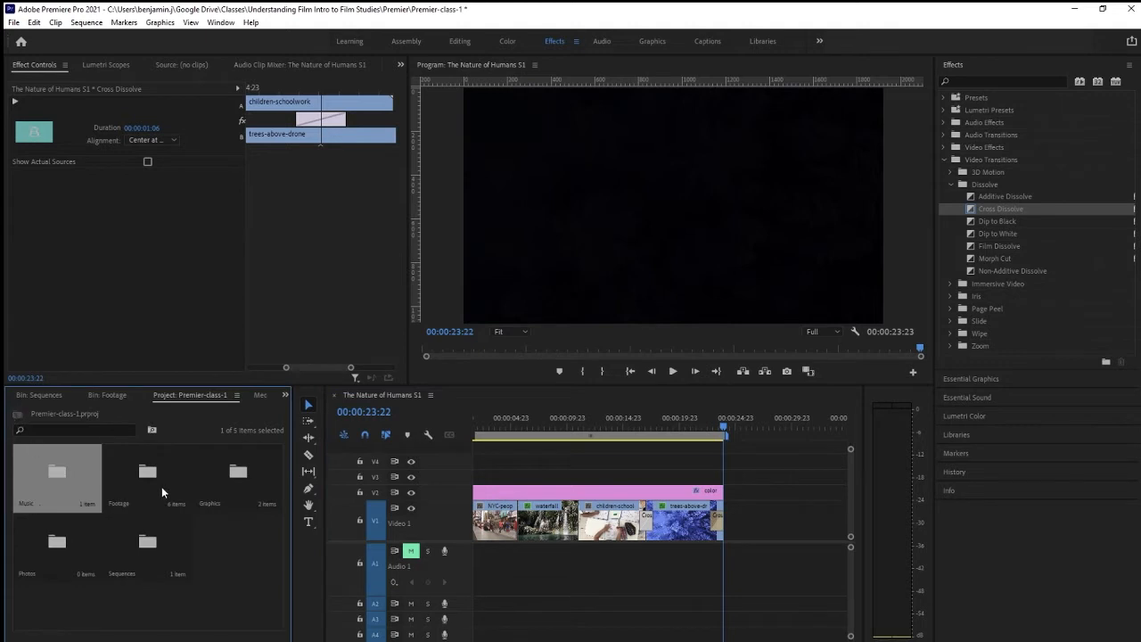
pyautogui.click(246, 471)
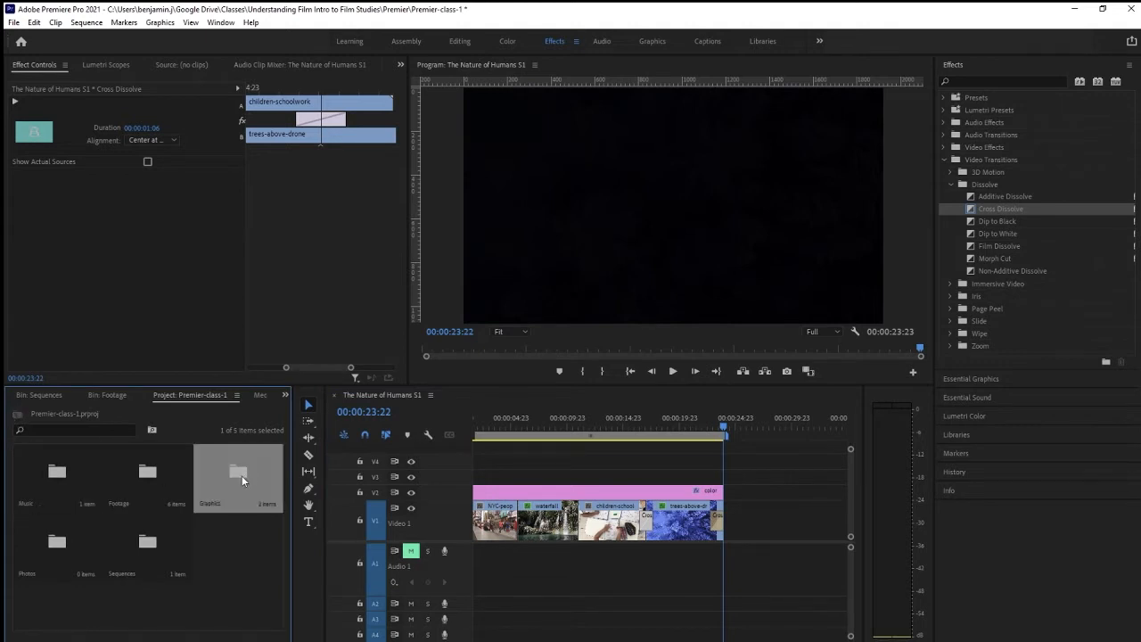
pyautogui.doubleClick(239, 473)
pyautogui.click(142, 581)
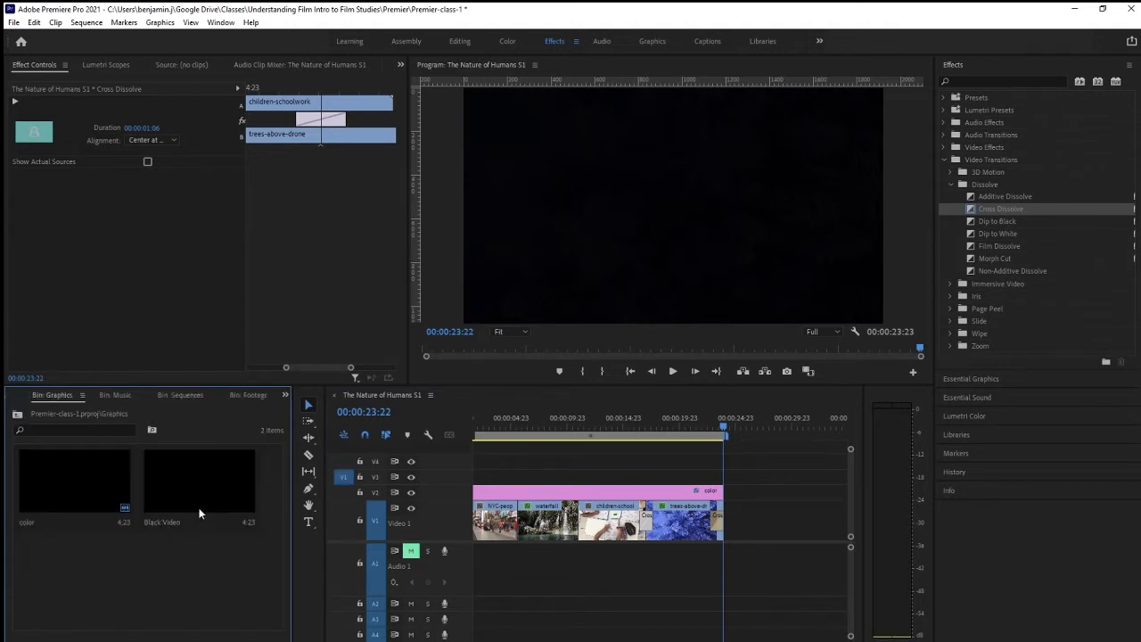
pyautogui.click(195, 496)
pyautogui.press('Delete')
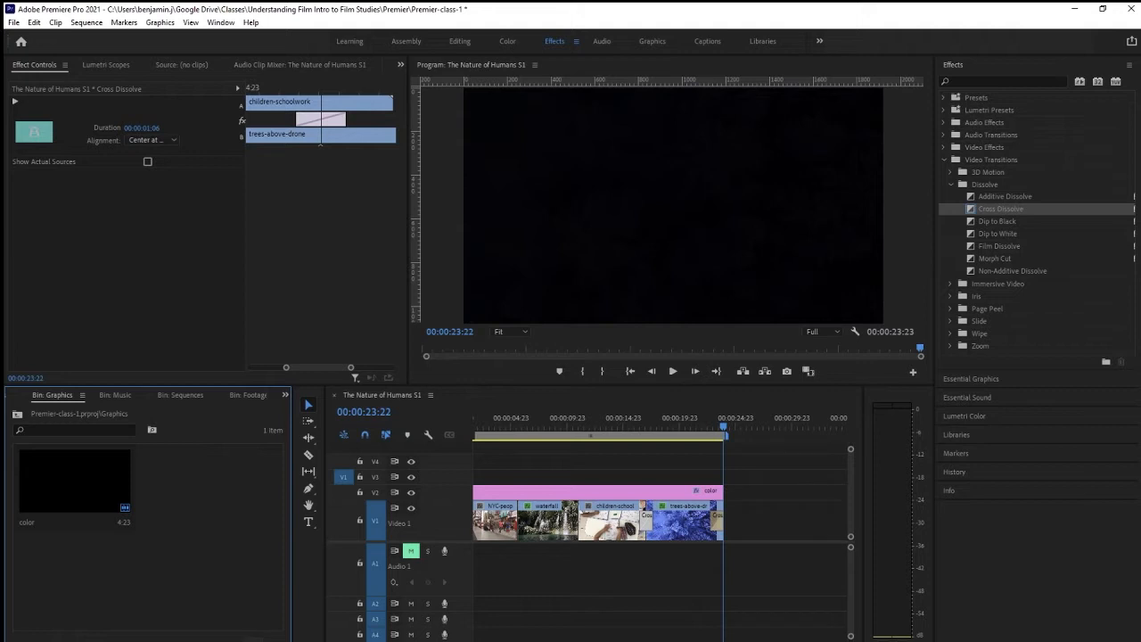
# - Create a new Black Video item in the Graphics bin with the default settings
pyautogui.click(254, 640)
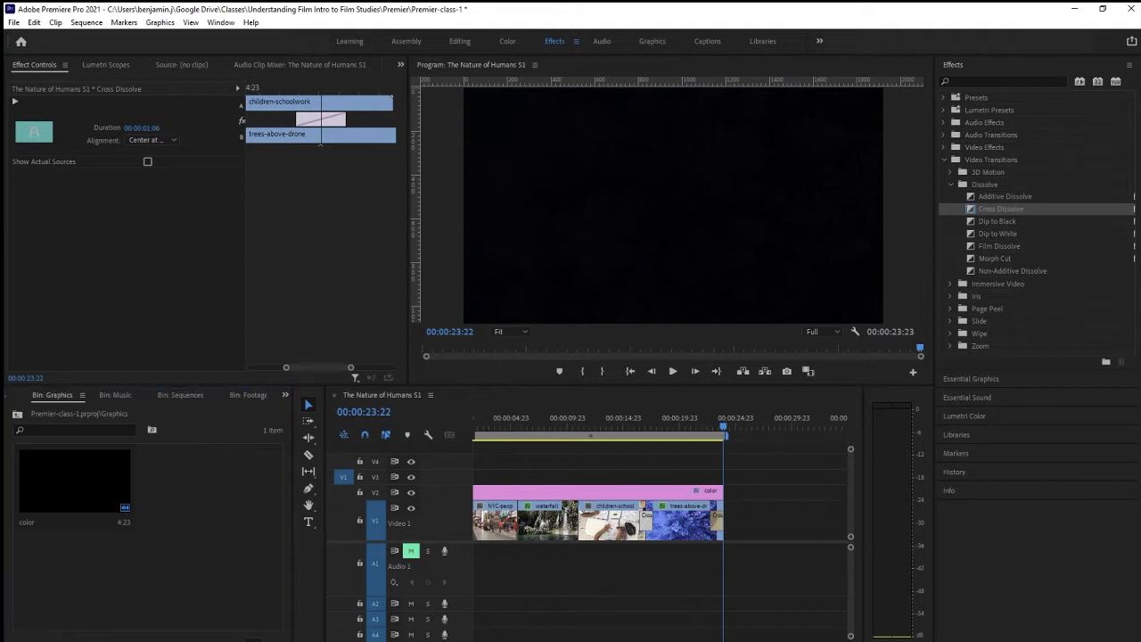
pyautogui.click(270, 577)
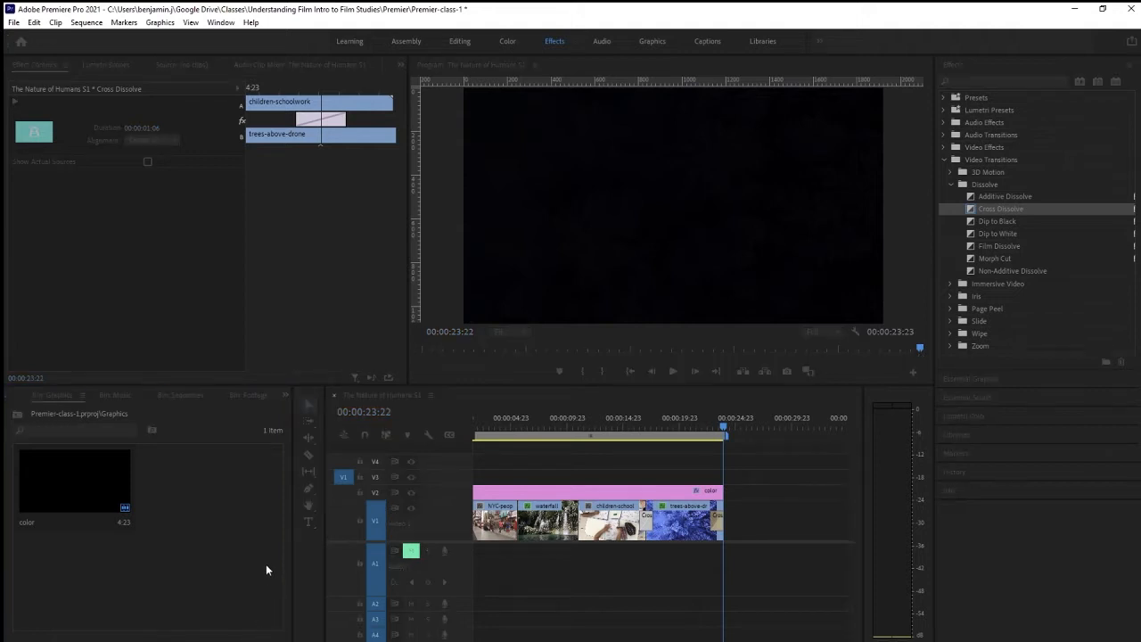
pyautogui.click(599, 390)
pyautogui.click(202, 588)
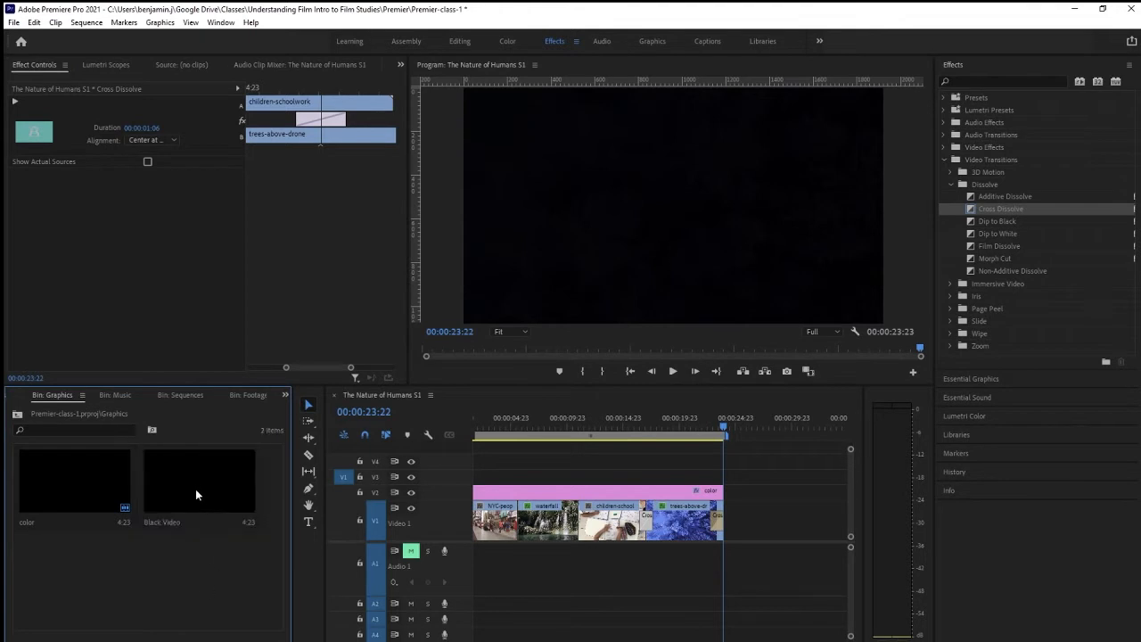
# - Place the Black Video on V1 directly after the trees-above-drone clip and play back the fade into black
pyautogui.moveTo(195, 489); pyautogui.dragTo(753, 539)
pyautogui.moveTo(726, 424); pyautogui.dragTo(708, 427)
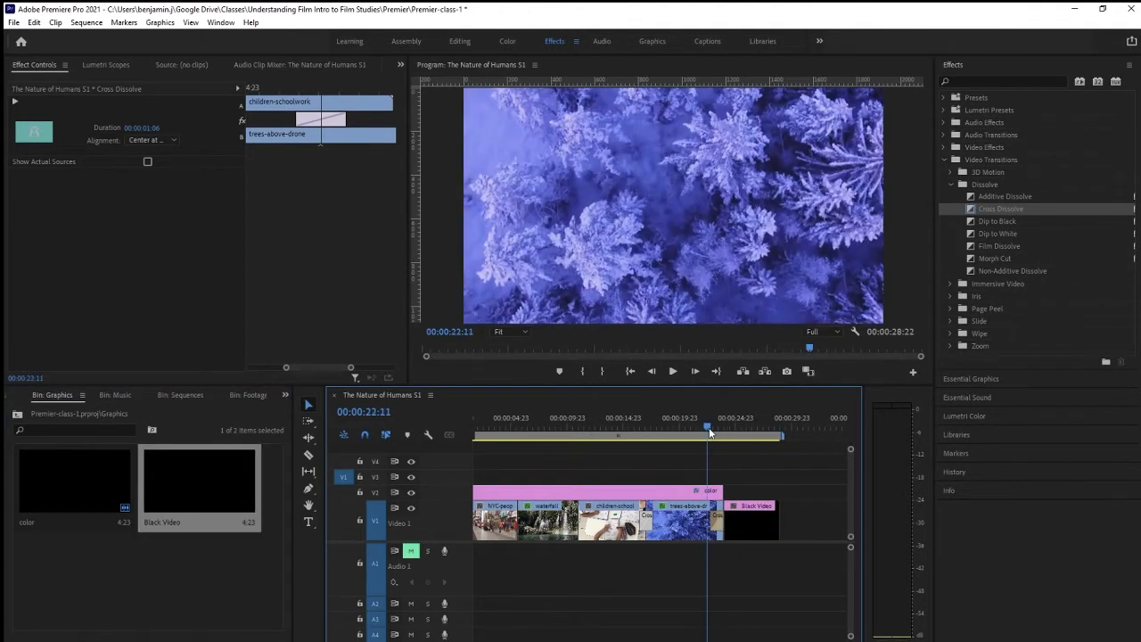
pyautogui.press('space')
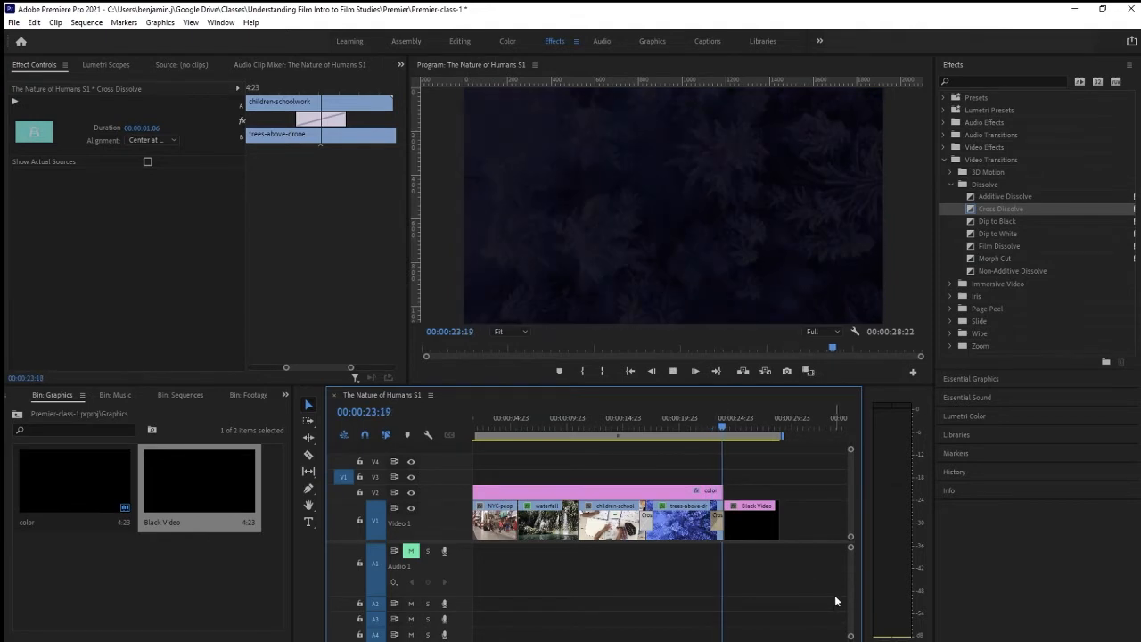
pyautogui.press('space')
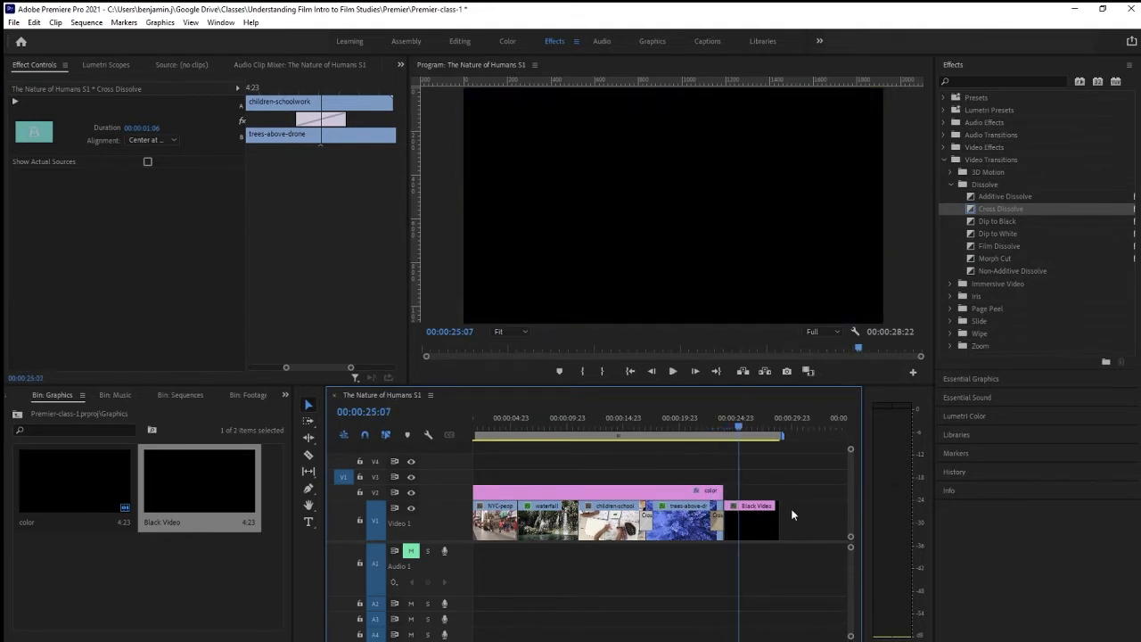
# - Extend the end of the Black Video clip to about 00:00:29:23 and return the playhead to the trees-above-drone clip
pyautogui.moveTo(778, 519)
pyautogui.mouseDown()
pyautogui.moveTo(811, 515)
pyautogui.moveTo(790, 517)
pyautogui.mouseUp()
pyautogui.moveTo(738, 427)
pyautogui.mouseDown()
pyautogui.moveTo(710, 427)
pyautogui.moveTo(735, 429)
pyautogui.mouseUp()
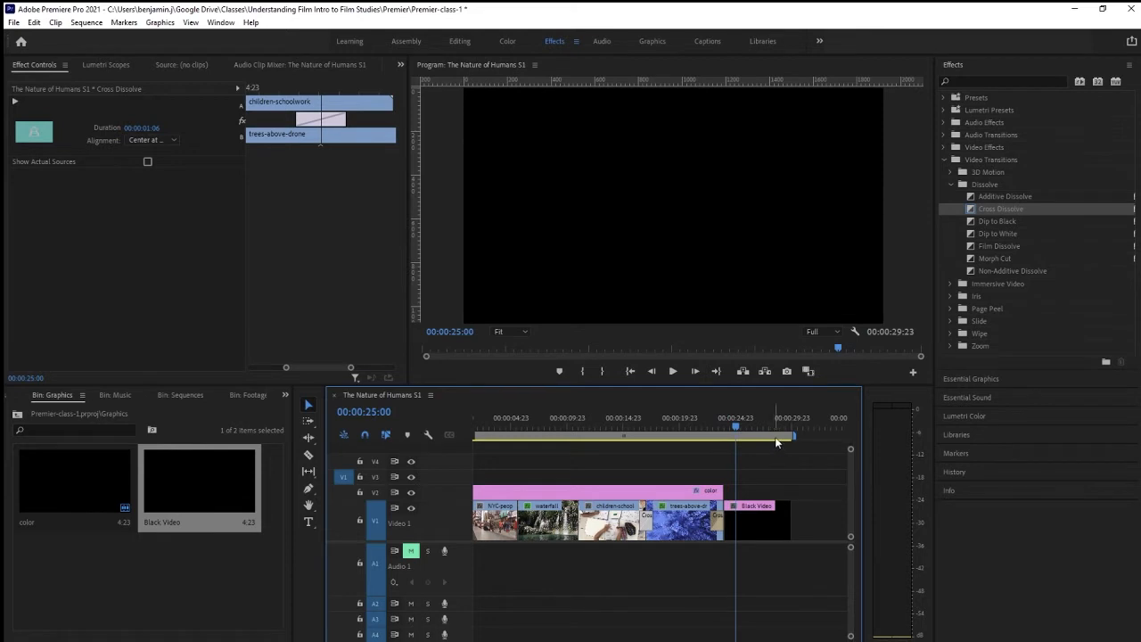
pyautogui.moveTo(729, 434); pyautogui.dragTo(688, 434)
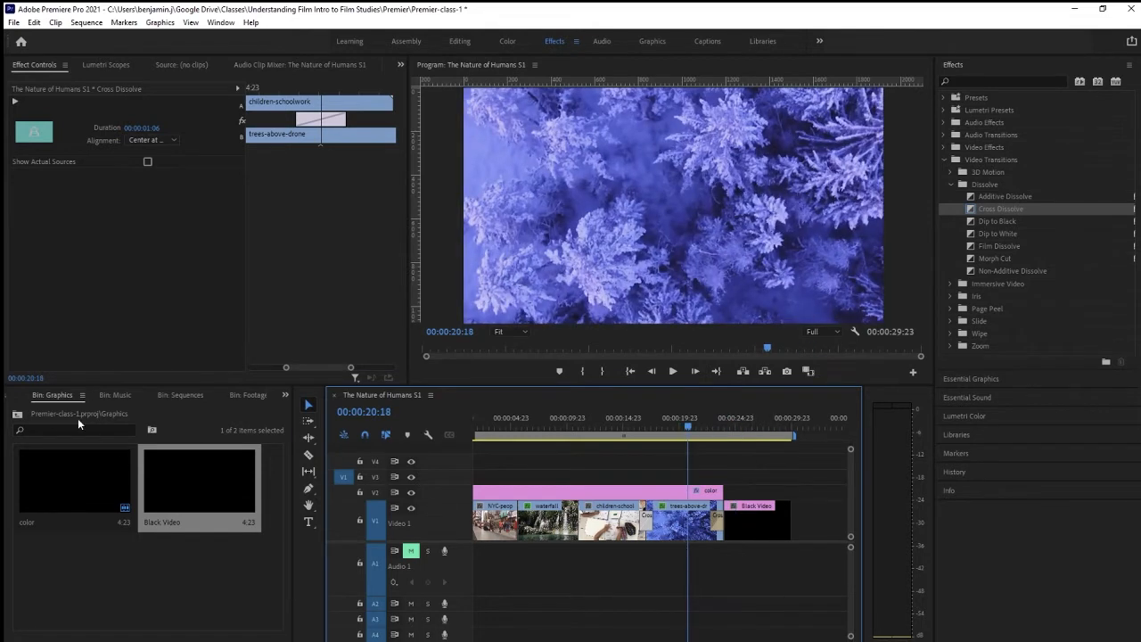
# - Open the project's Music bin and place the Nutmeg - Pantaloon Jamboree track on audio track A1 near the sequence's start
pyautogui.click(17, 413)
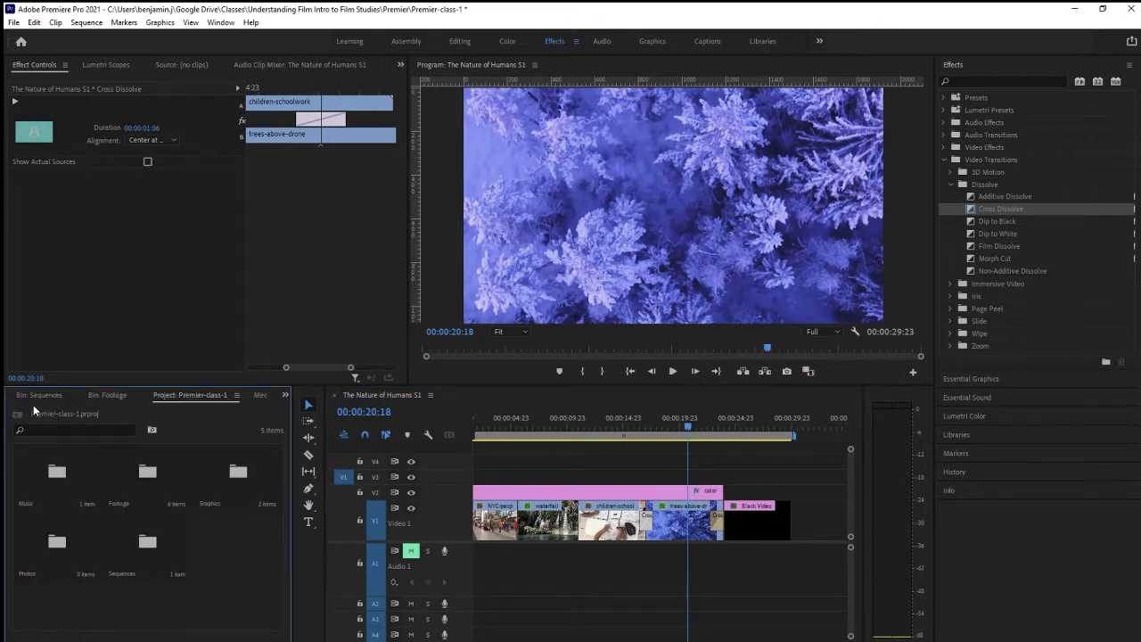
pyautogui.click(54, 481)
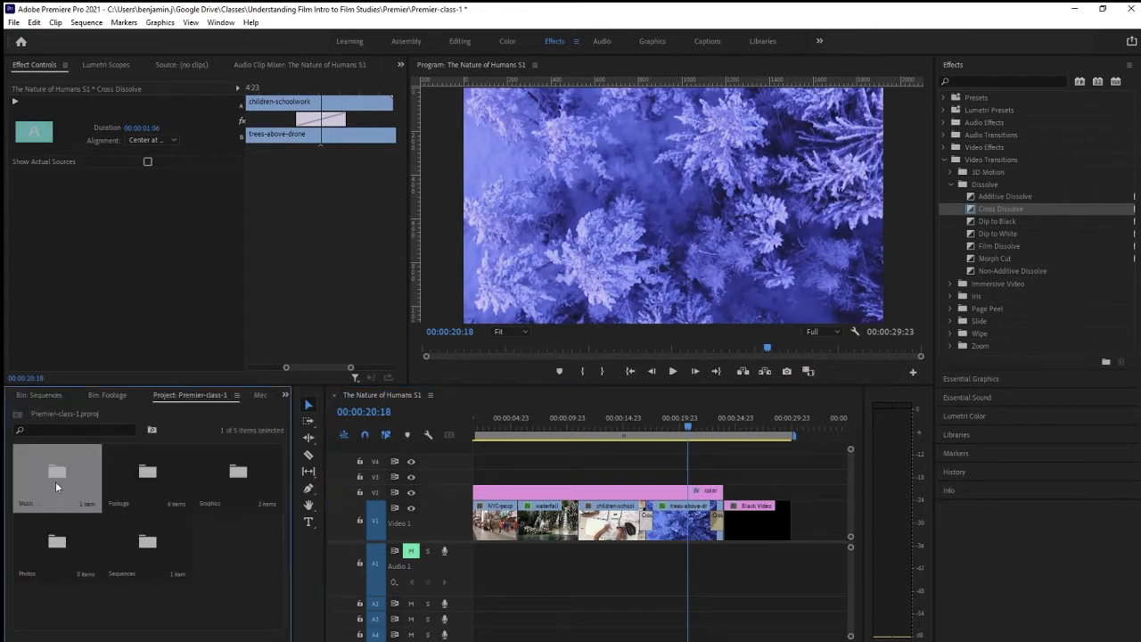
pyautogui.doubleClick(55, 481)
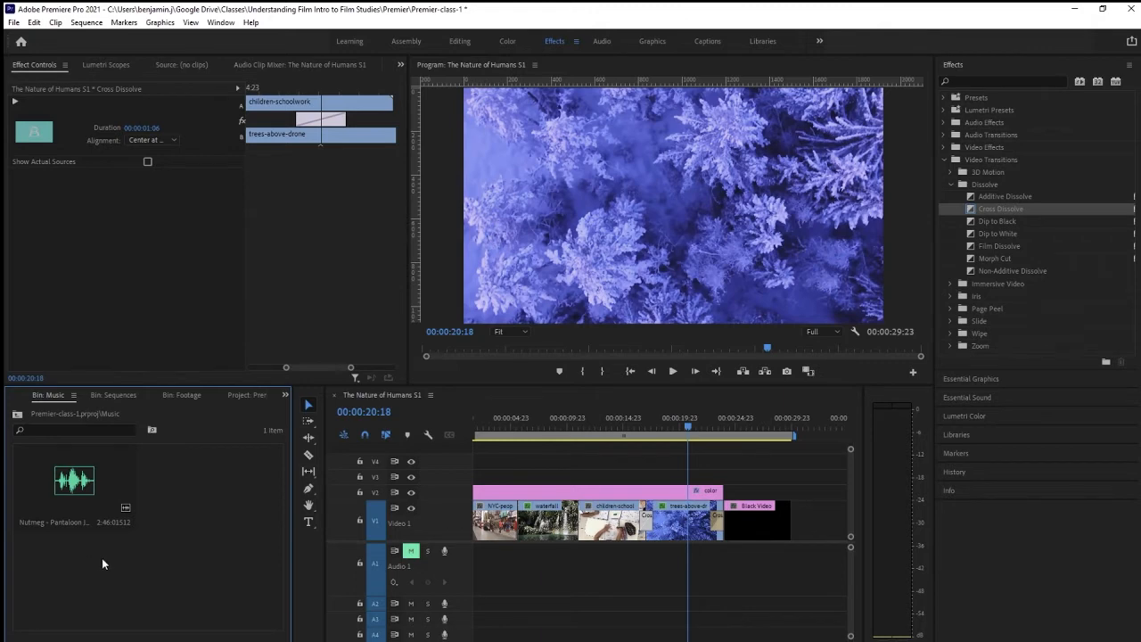
pyautogui.moveTo(80, 486); pyautogui.dragTo(466, 577)
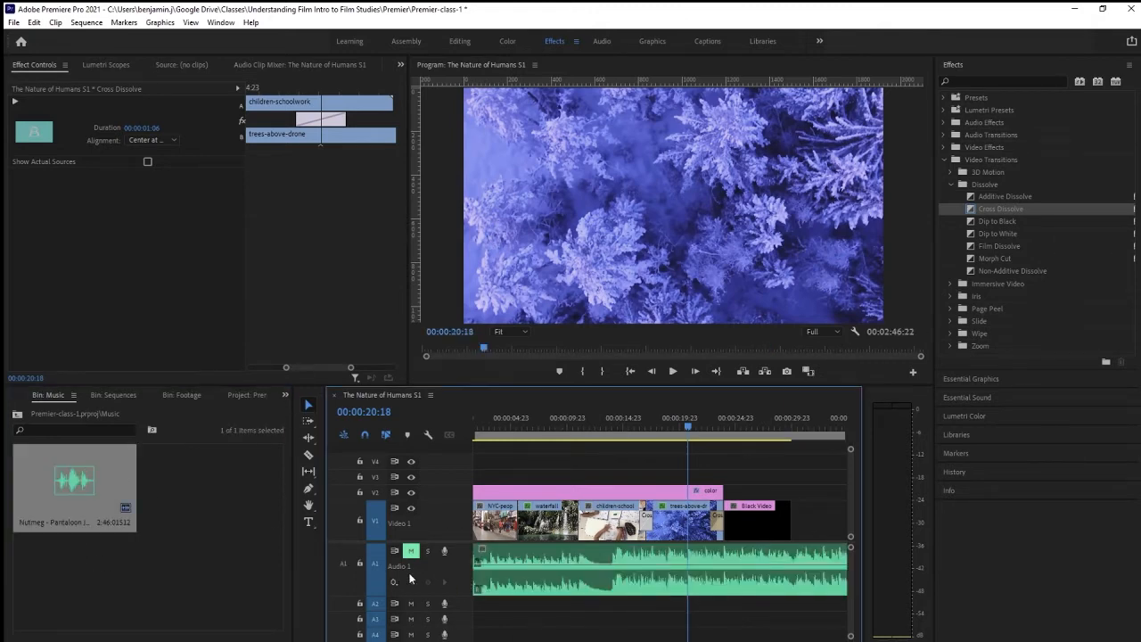
# - Return the playhead to 00:00:04:07 and make audio track A1 slightly taller so its waveform is easier to read
pyautogui.moveTo(655, 429); pyautogui.dragTo(533, 439)
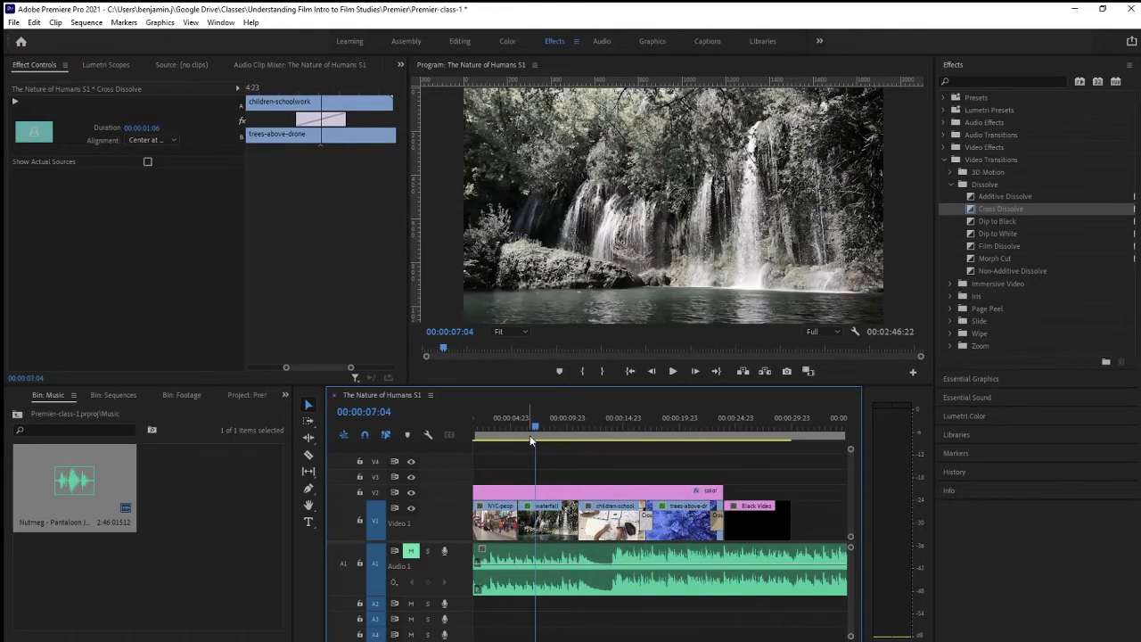
pyautogui.click(504, 427)
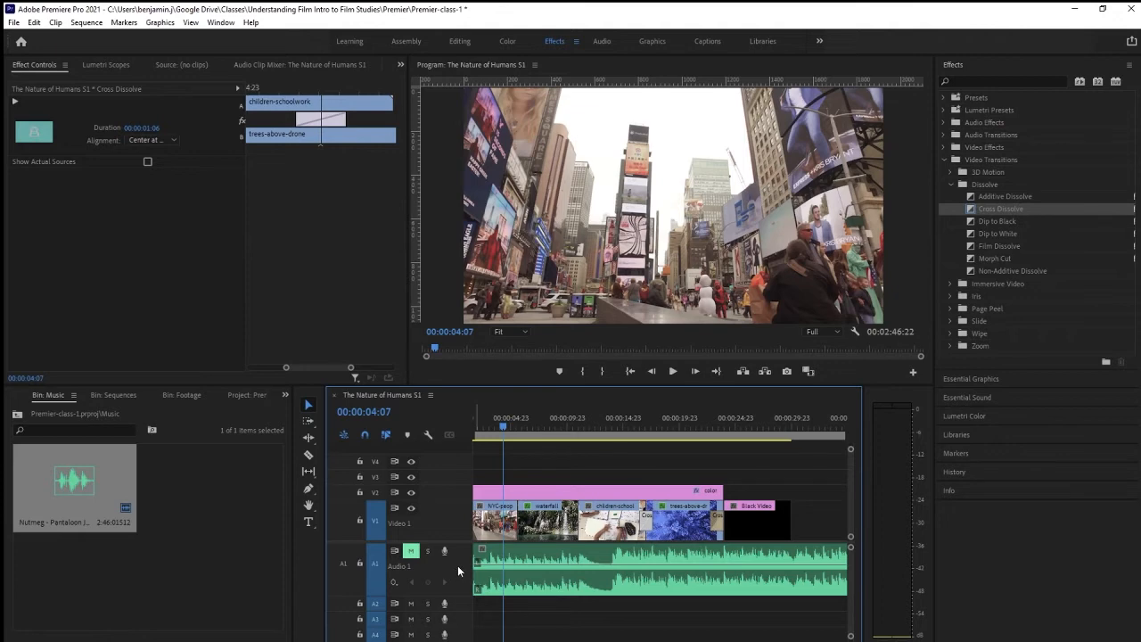
pyautogui.scroll(-2, 459, 566)
pyautogui.scroll(4, 459, 566)
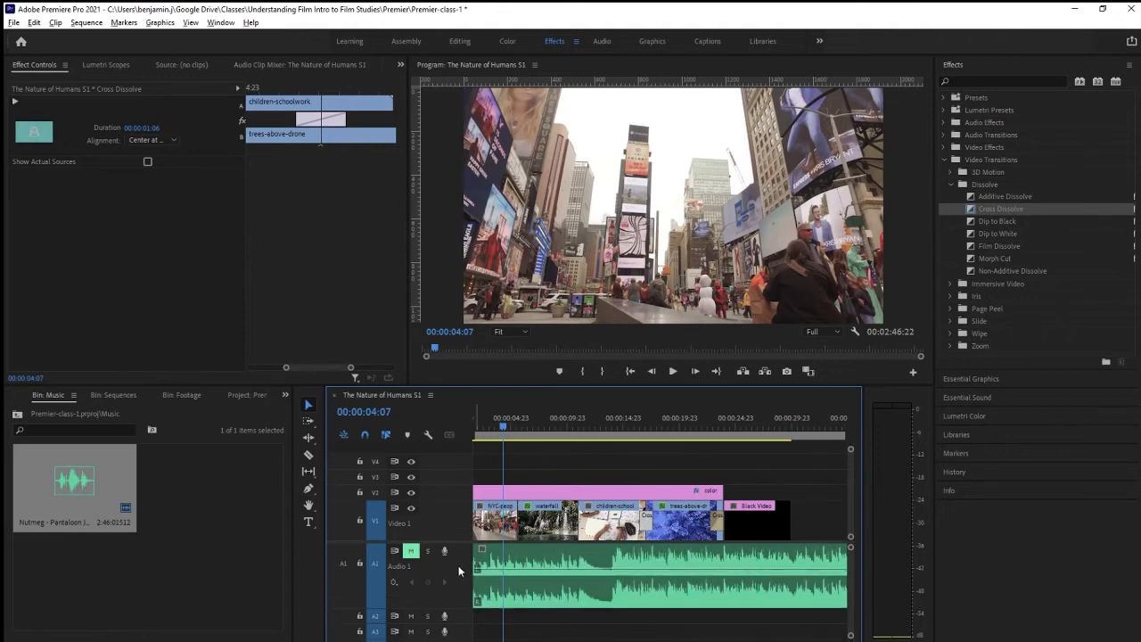
pyautogui.scroll(-1, 459, 566)
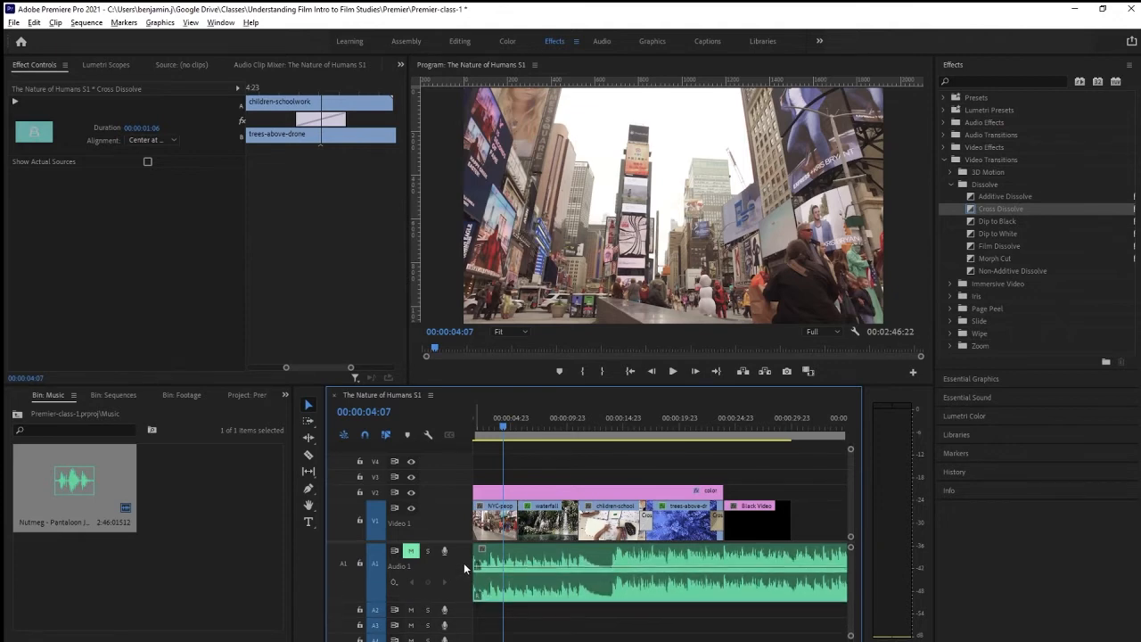
pyautogui.scroll(1, 464, 562)
pyautogui.scroll(-1, 462, 563)
# - Unmute audio track A1 and play back the music across the NYC and waterfall clips
pyautogui.click(410, 551)
pyautogui.press('space')
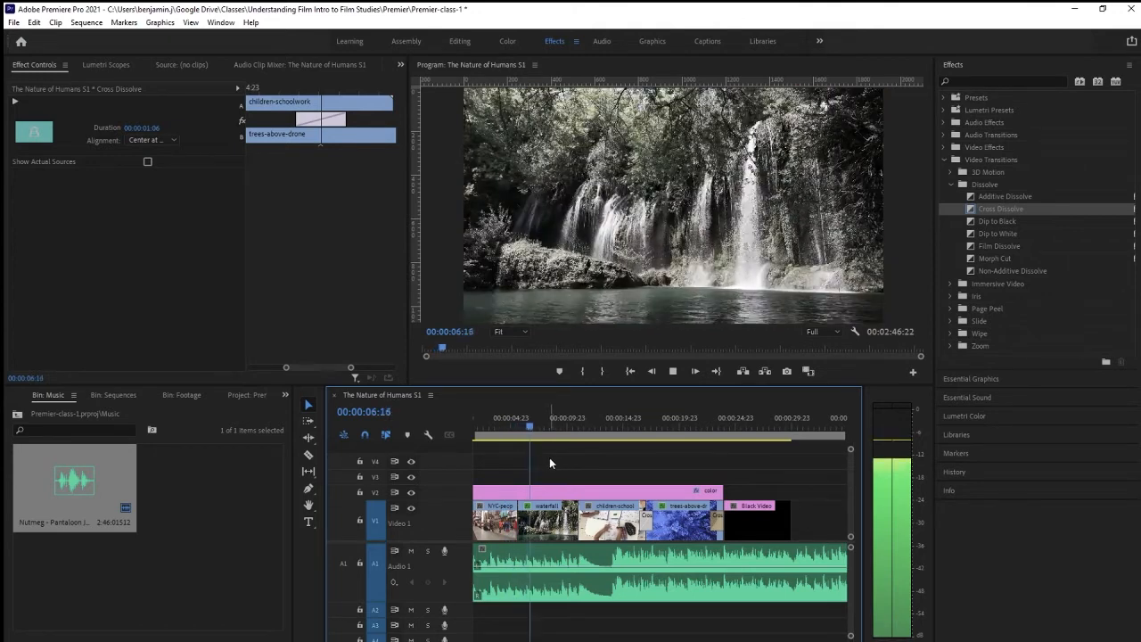
pyautogui.press('space')
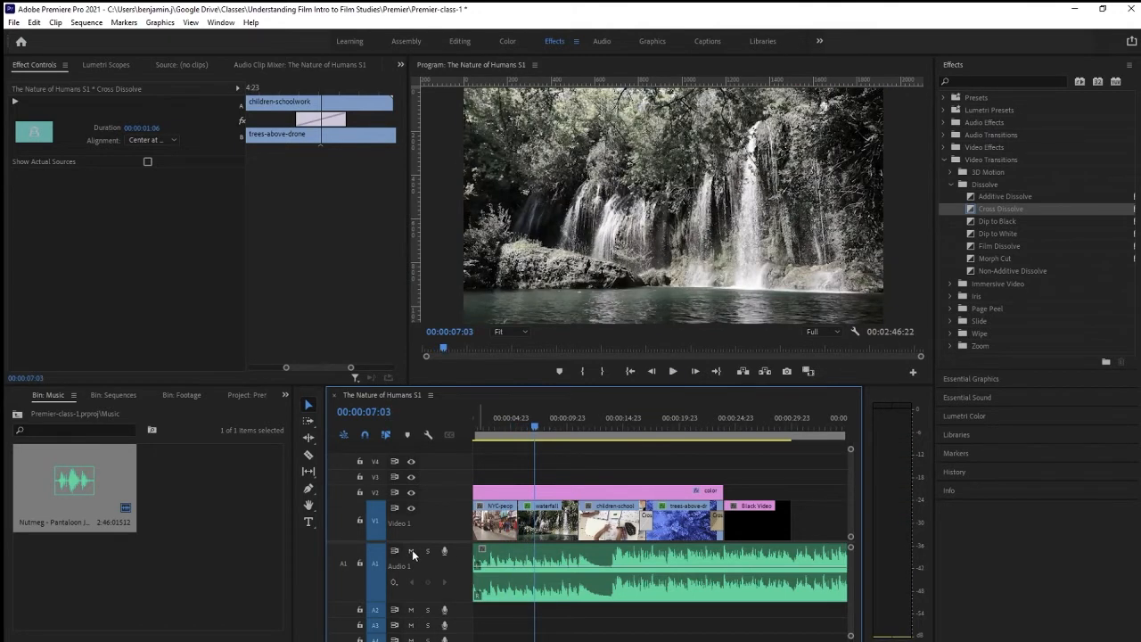
# - Mute and unmute A1 during playback to compare the audio meters, and scrub across the cut between the waterfall and children-schoolwork clips
pyautogui.click(411, 551)
pyautogui.press('space')
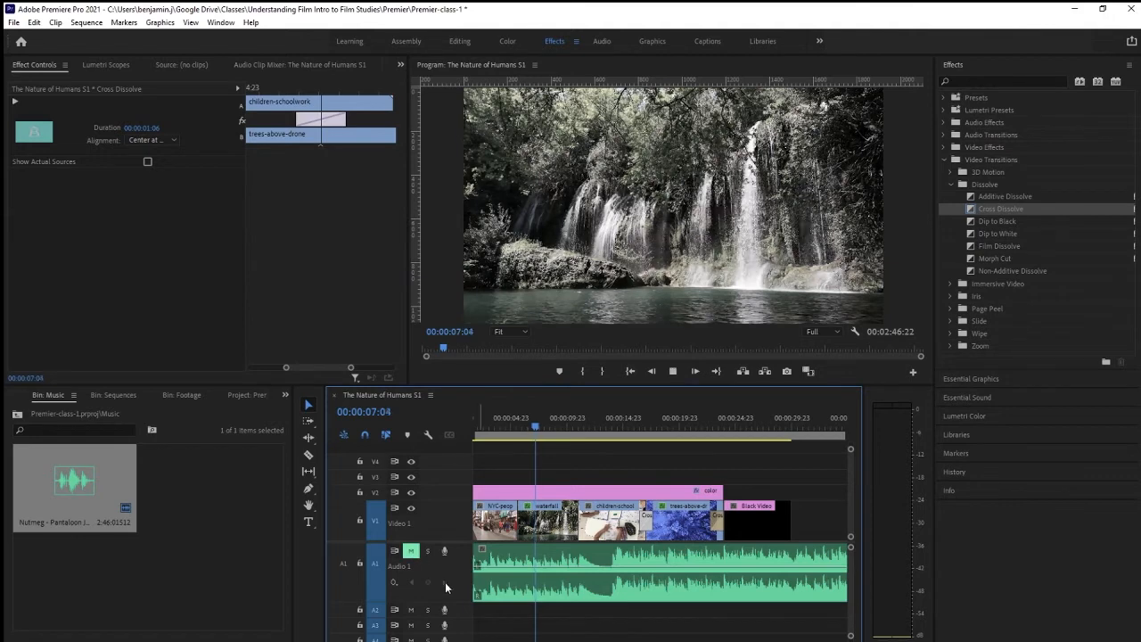
pyautogui.click(411, 552)
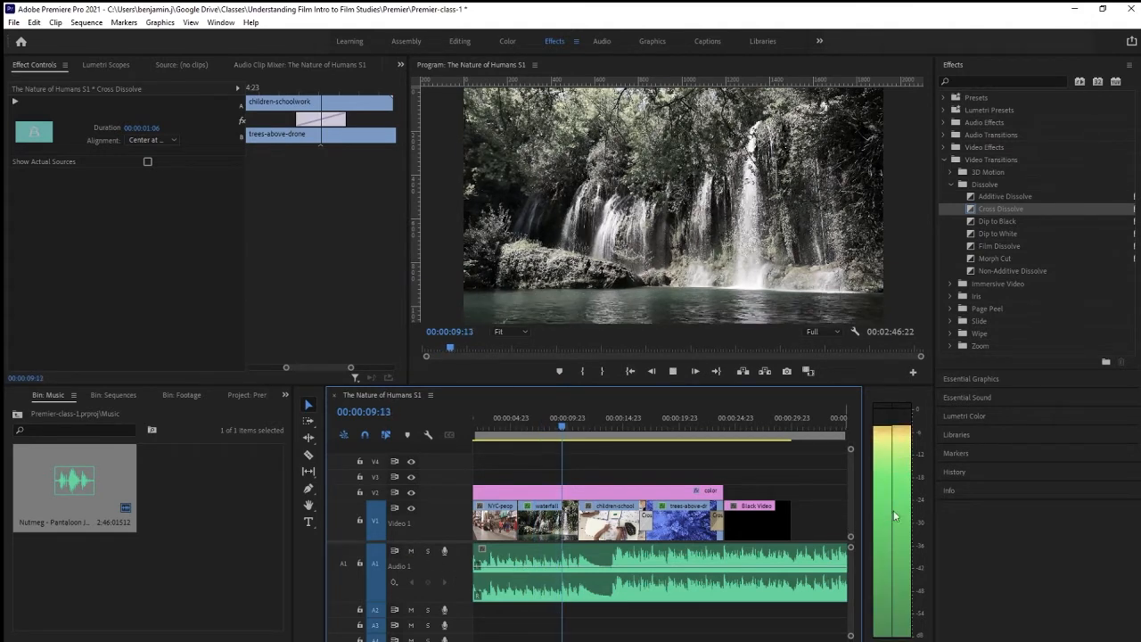
pyautogui.press('space')
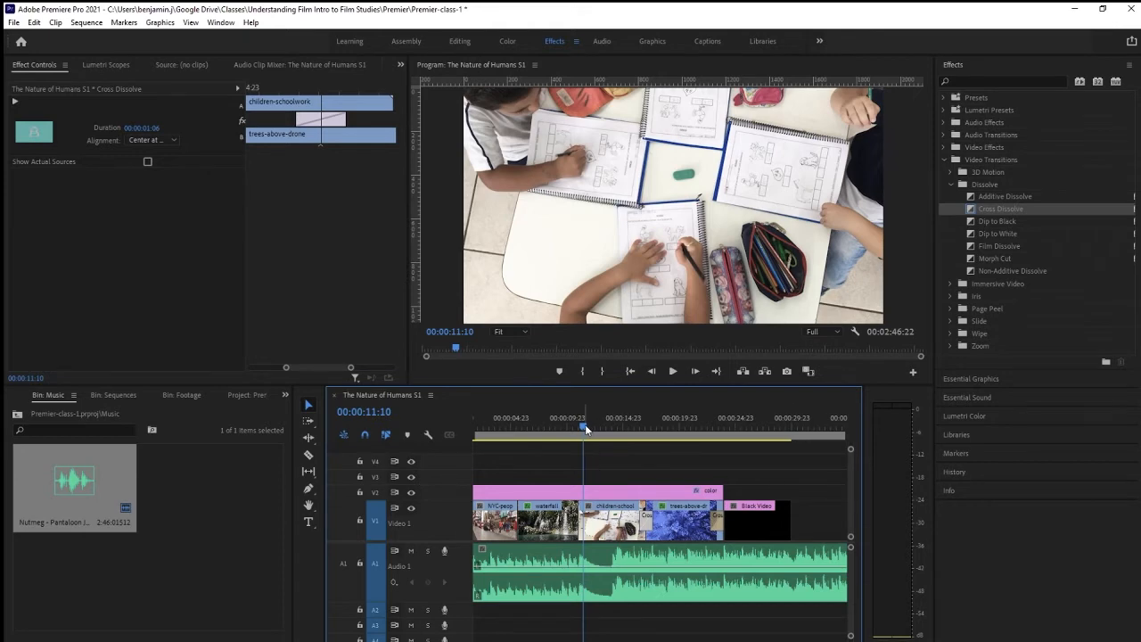
pyautogui.moveTo(586, 425); pyautogui.dragTo(549, 426)
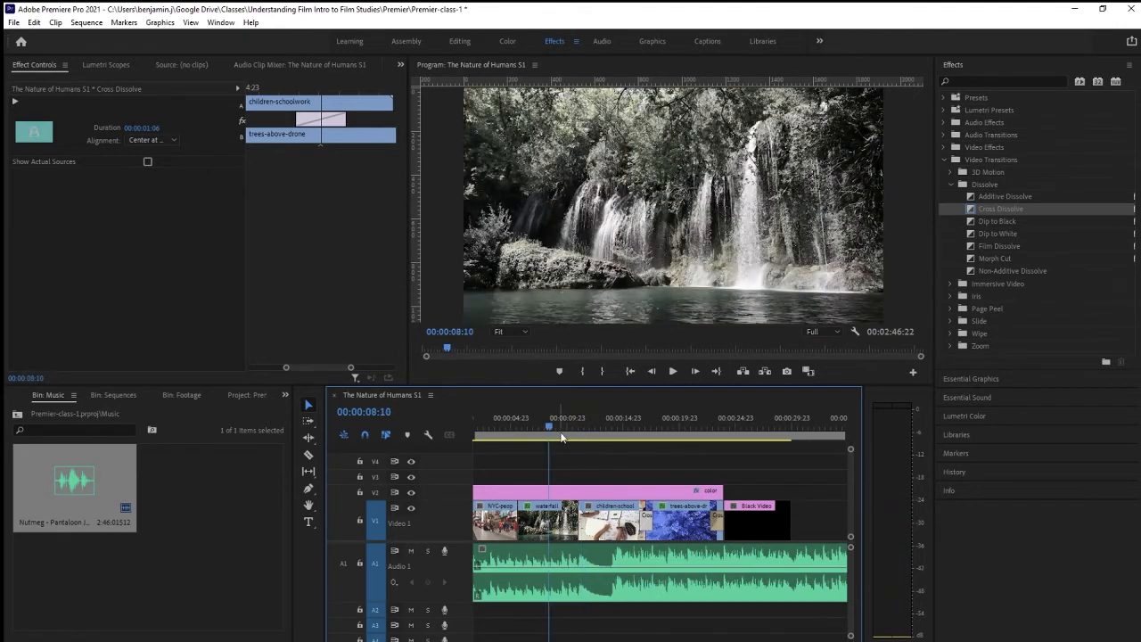
pyautogui.moveTo(549, 426); pyautogui.dragTo(580, 426)
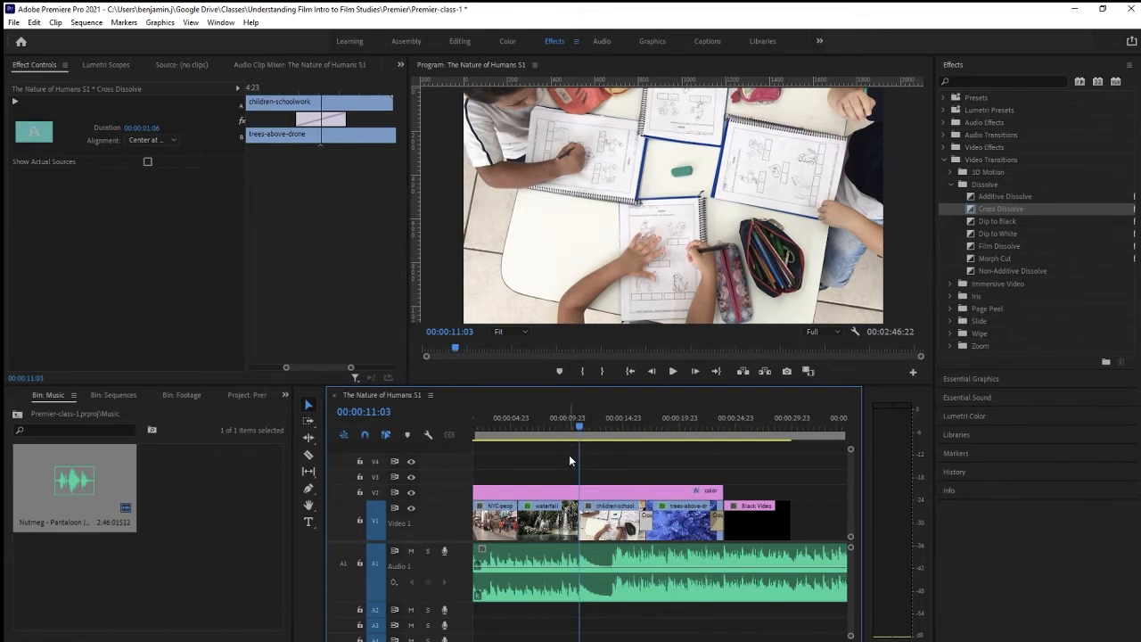
# - Apply the Constant Gain crossfade to the start of the music clip on A1 and play back the sequence from the beginning
pyautogui.click(946, 159)
pyautogui.click(945, 135)
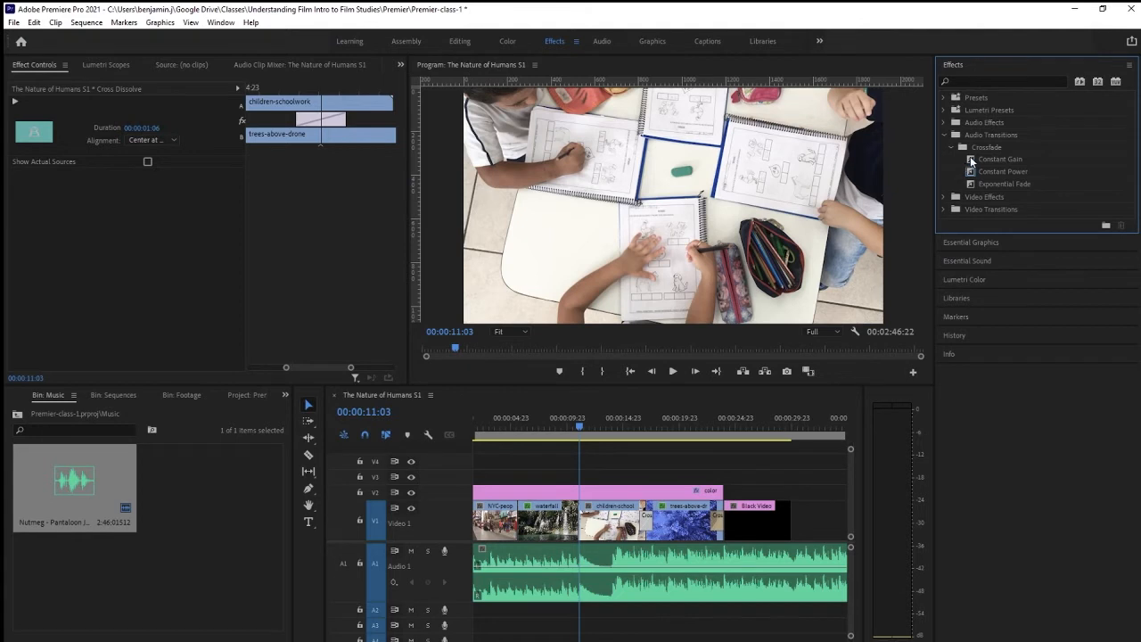
pyautogui.moveTo(972, 161); pyautogui.dragTo(496, 575)
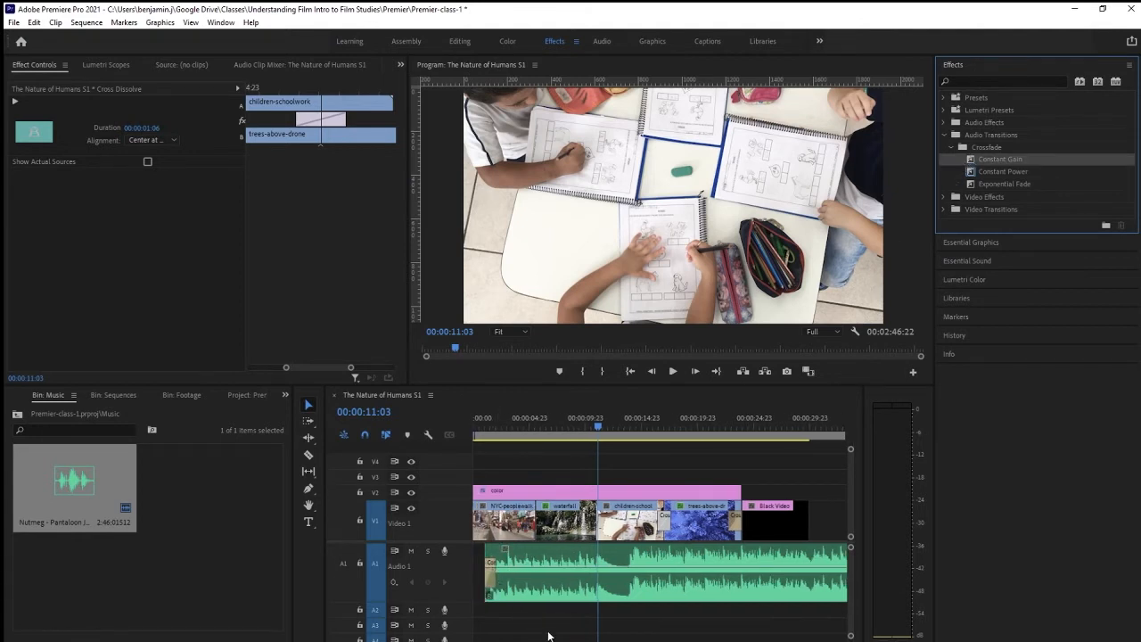
pyautogui.click(549, 563)
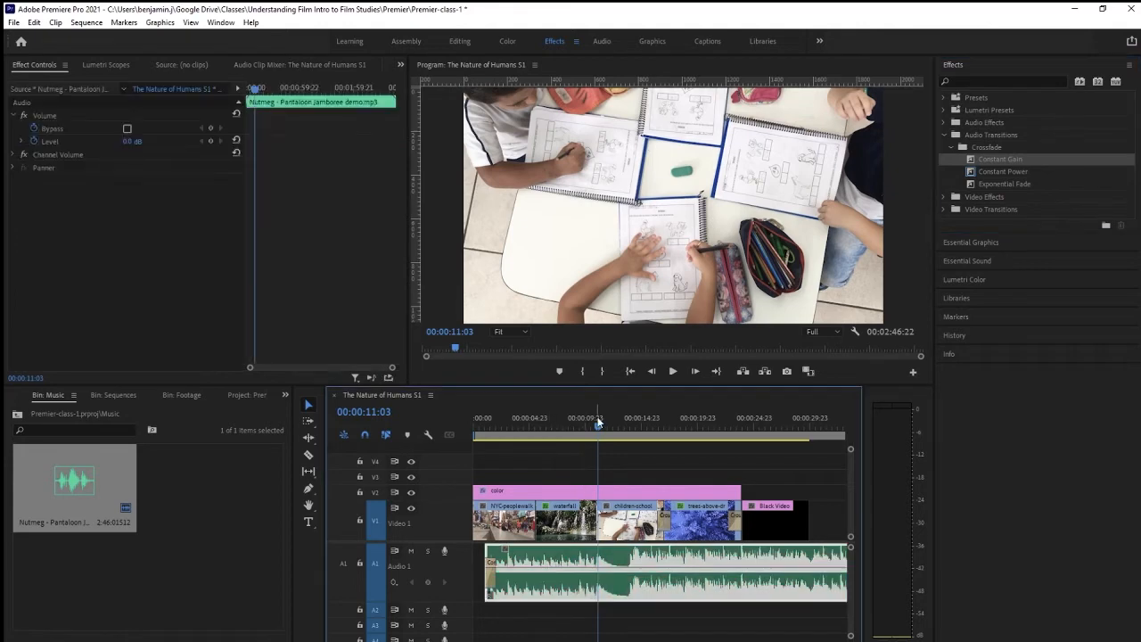
pyautogui.moveTo(598, 423); pyautogui.dragTo(473, 434)
pyautogui.press('space')
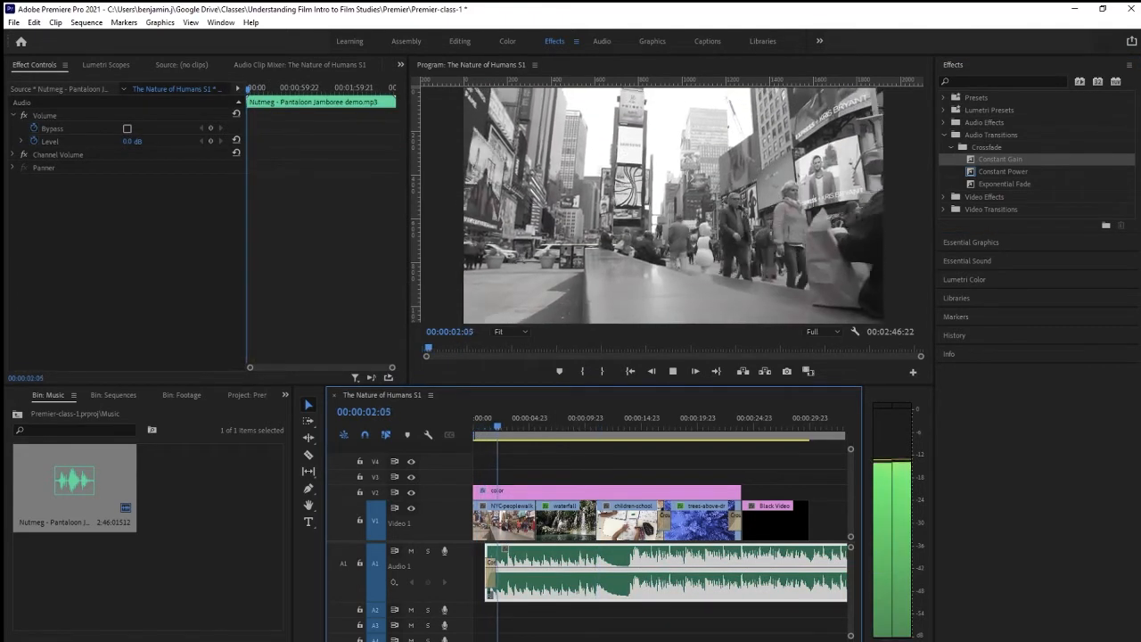
pyautogui.press('space')
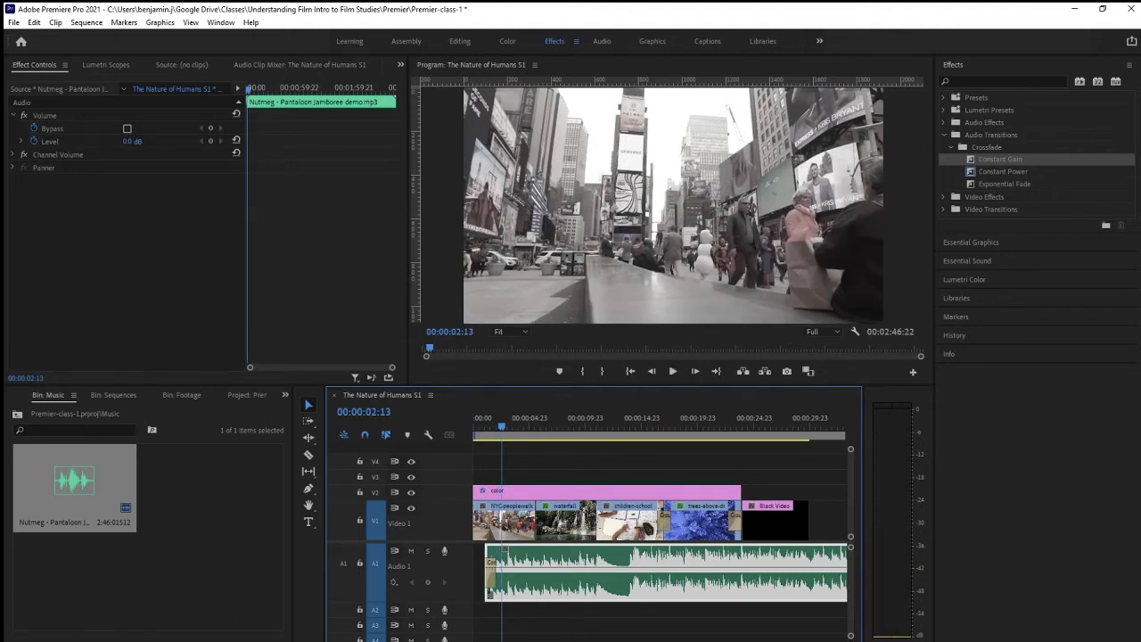
# - Lengthen the Constant Gain transition to 00:00:01:19, preview it, and delete it from the music clip
pyautogui.click(491, 581)
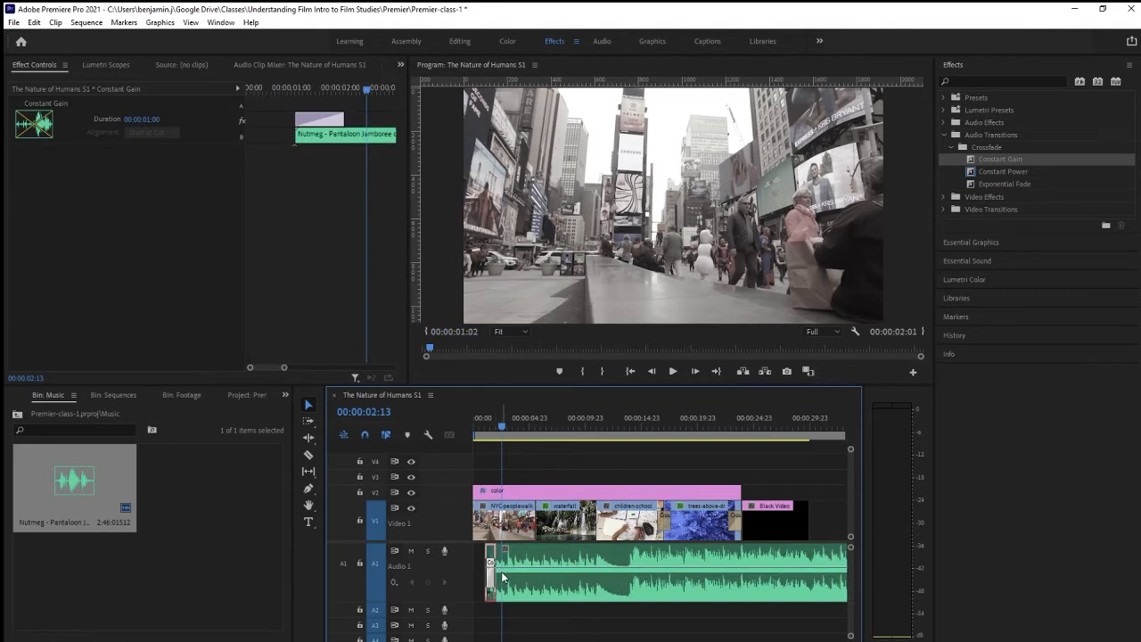
pyautogui.moveTo(338, 117); pyautogui.dragTo(385, 117)
pyautogui.moveTo(497, 427); pyautogui.dragTo(484, 427)
pyautogui.press('space')
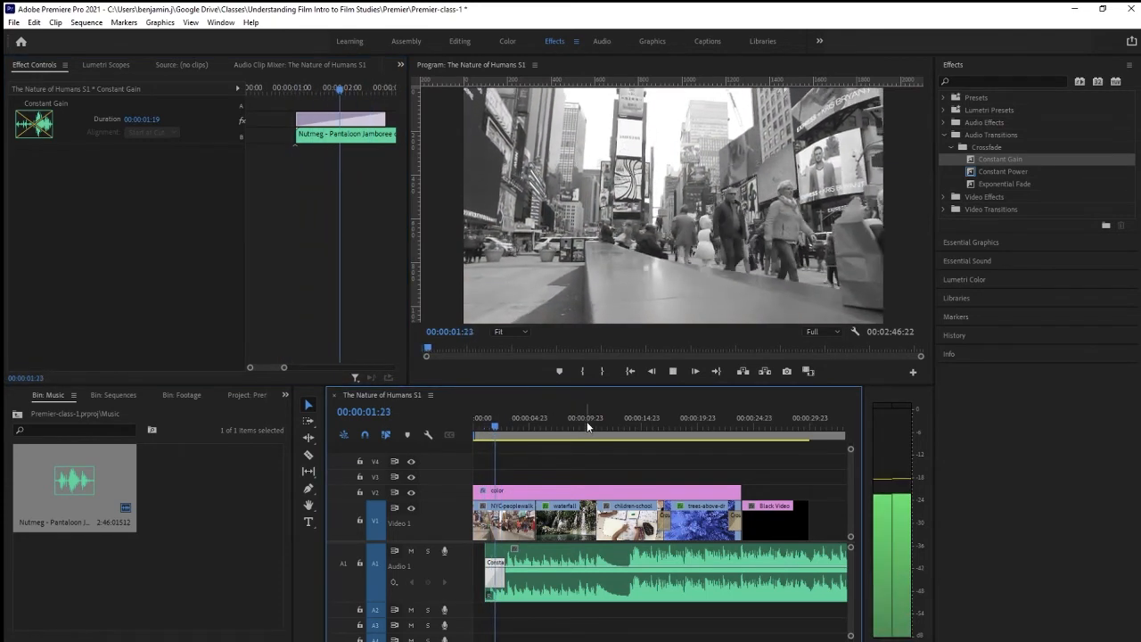
pyautogui.press('space')
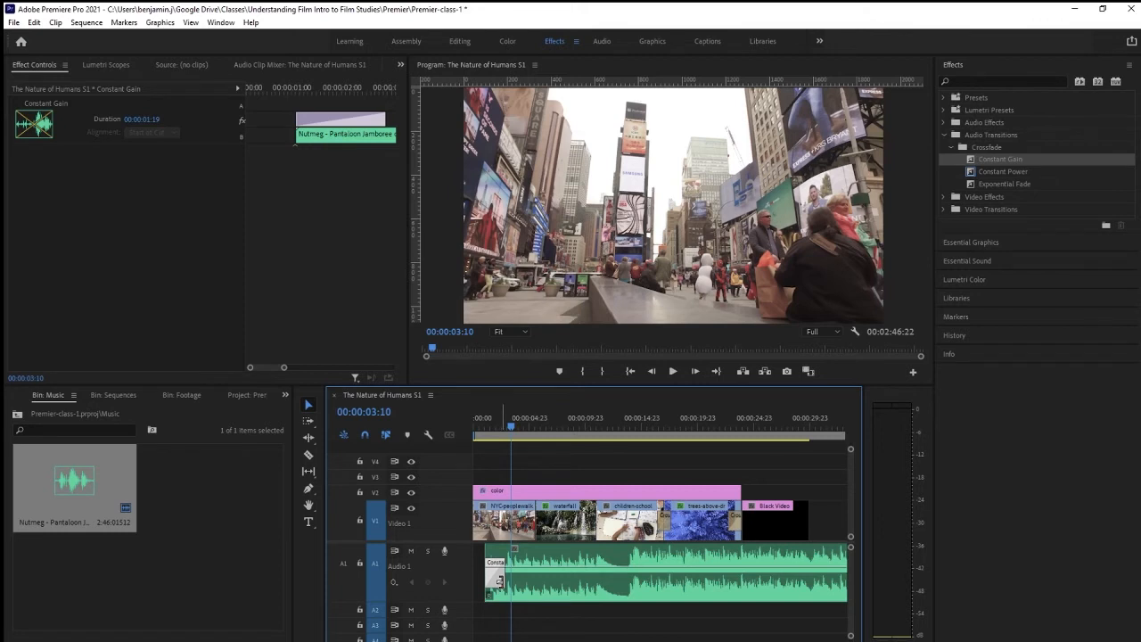
pyautogui.press('Delete')
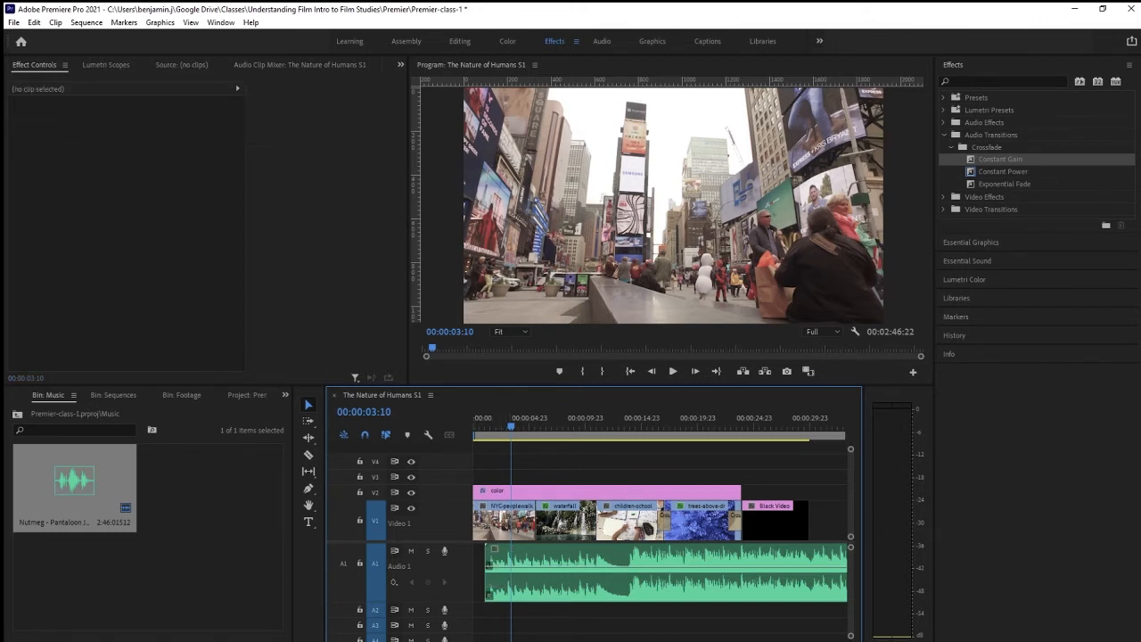
# - Using the Pen tool, create a fade-in at the start of the music clip with two volume keyframes, rising to about 5.3 dB
pyautogui.moveTo(465, 640); pyautogui.dragTo(394, 640)
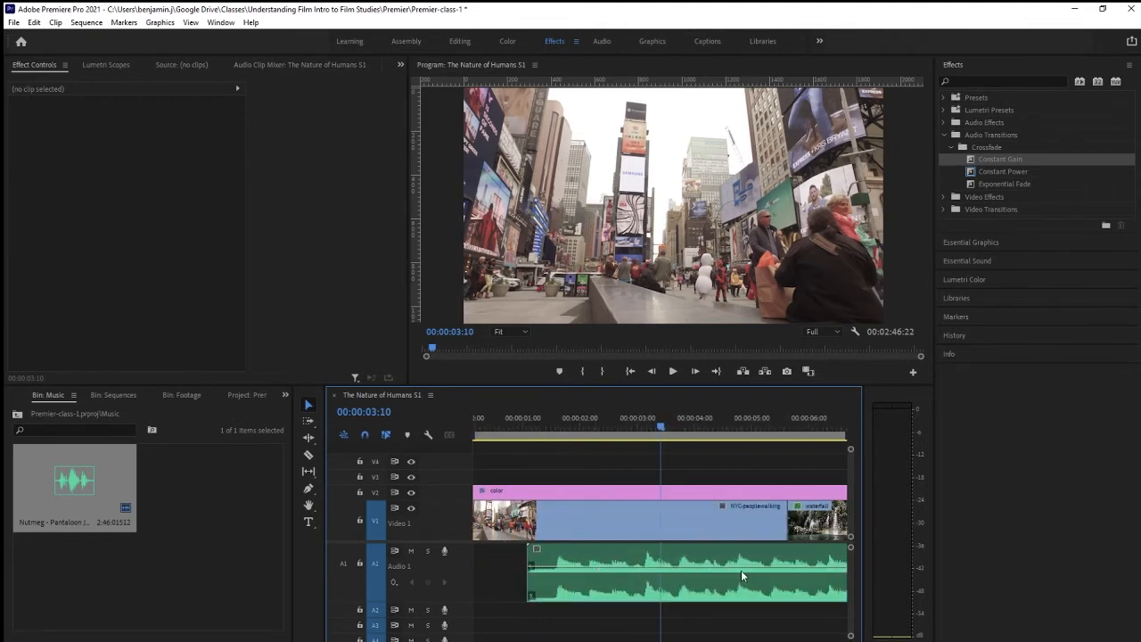
pyautogui.click(561, 573)
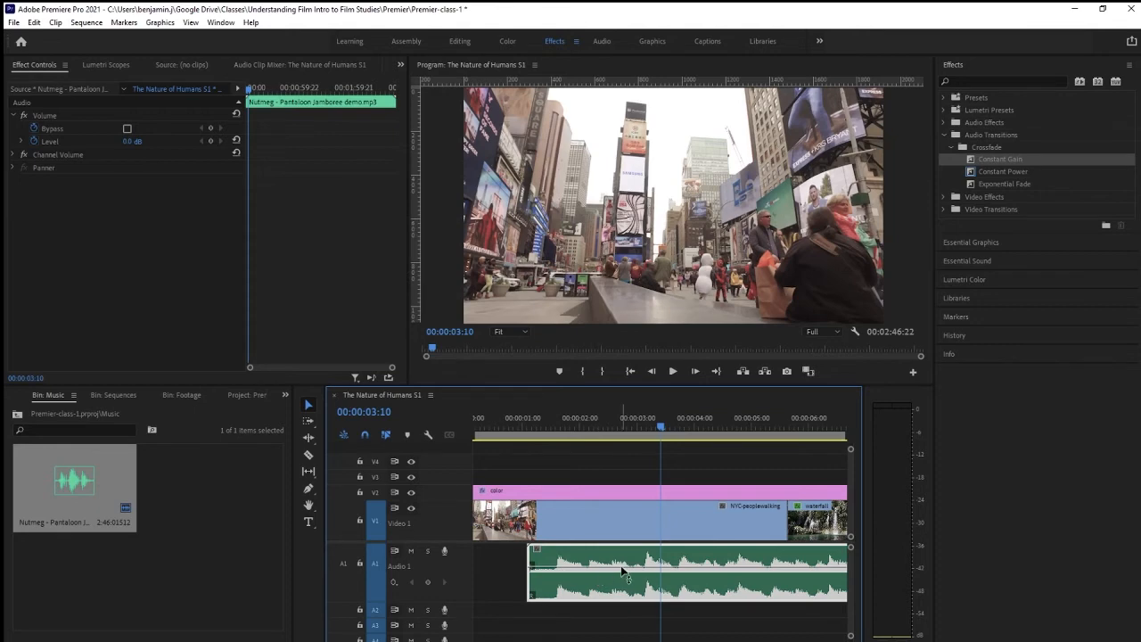
pyautogui.moveTo(626, 567)
pyautogui.mouseDown()
pyautogui.moveTo(637, 575)
pyautogui.moveTo(640, 561)
pyautogui.mouseUp()
pyautogui.click(308, 490)
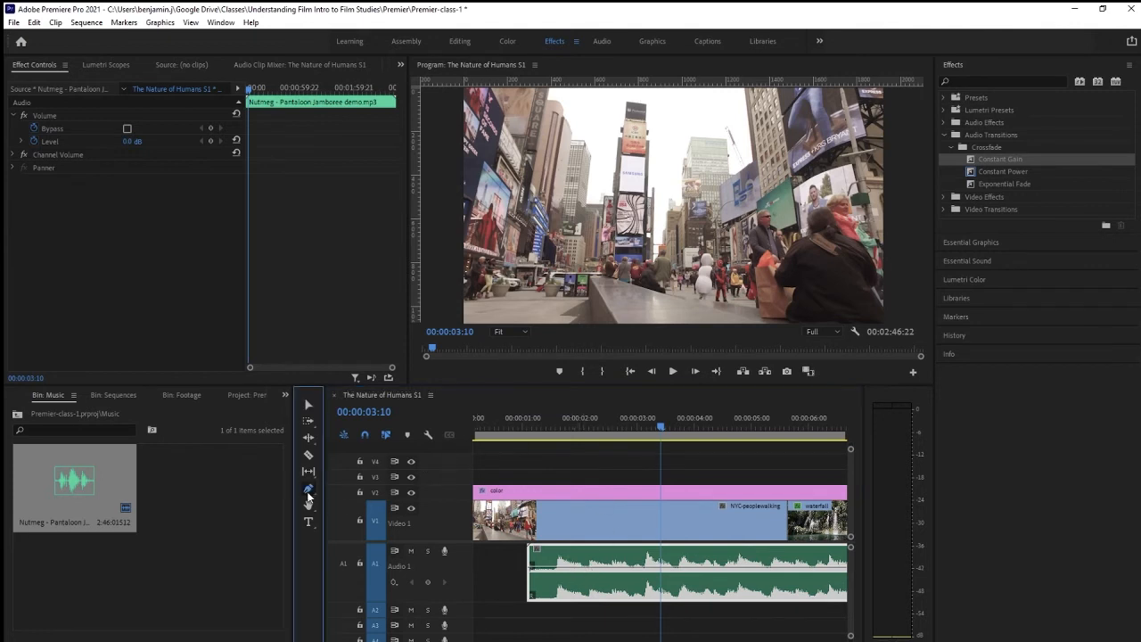
pyautogui.click(555, 567)
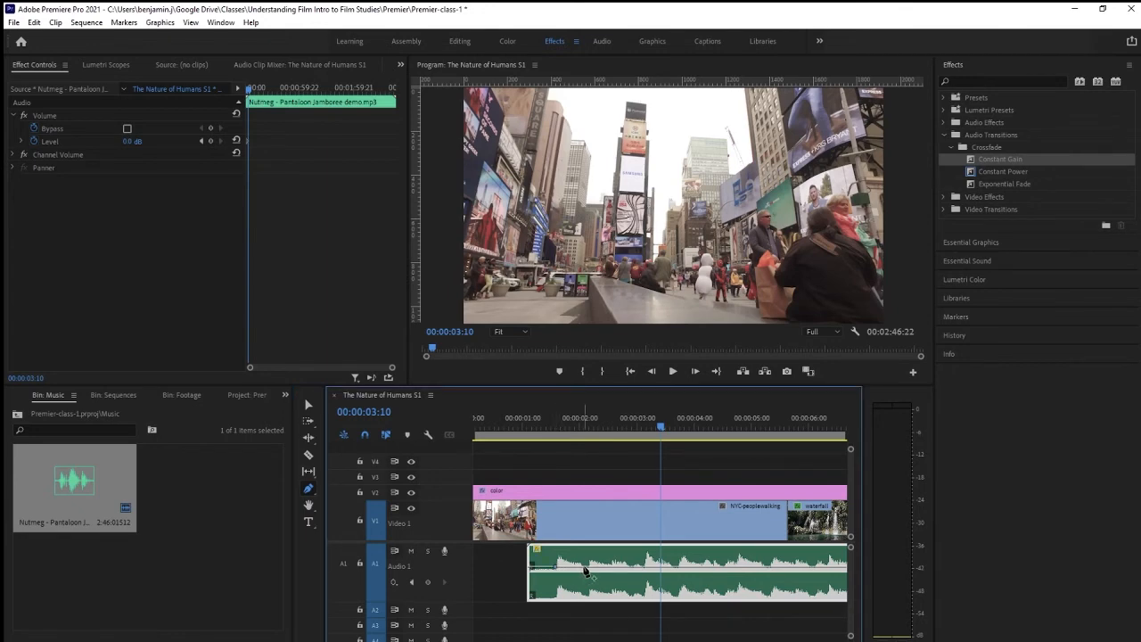
pyautogui.click(584, 567)
pyautogui.moveTo(555, 567); pyautogui.dragTo(590, 558)
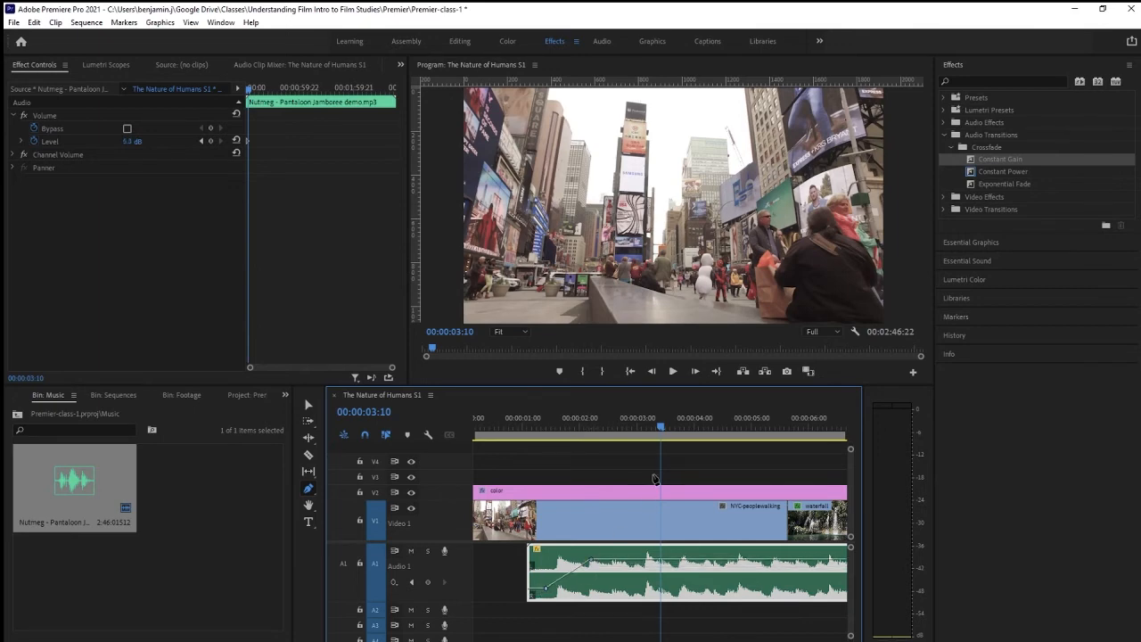
# - Play back the music's fade-in and lower its second volume keyframe to about 3.4 dB
pyautogui.moveTo(664, 423); pyautogui.dragTo(542, 421)
pyautogui.press('space')
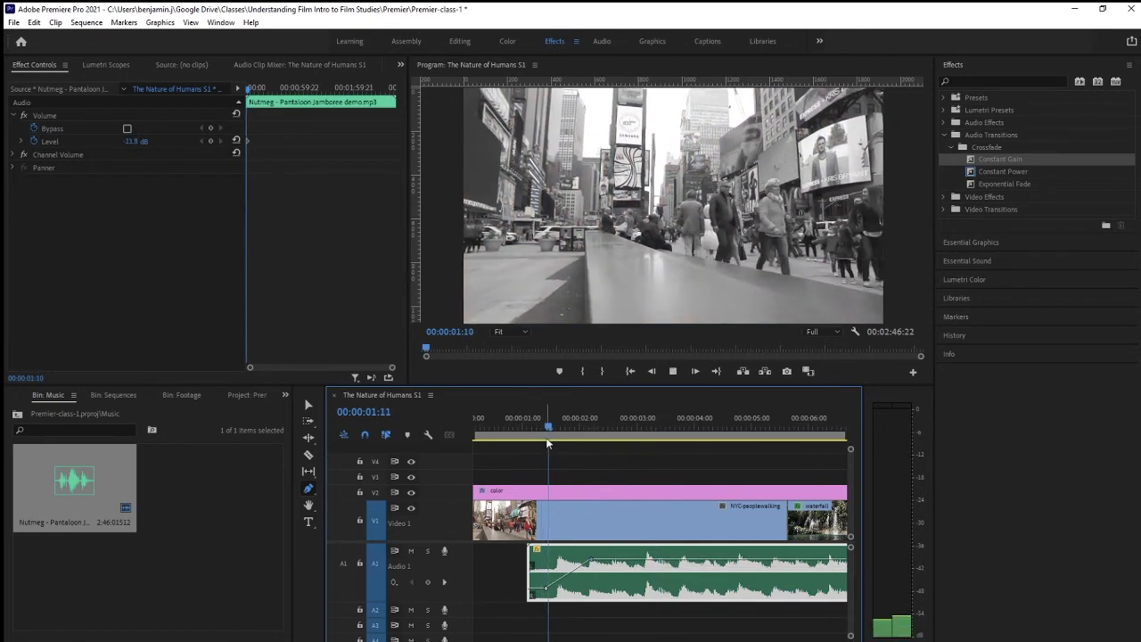
pyautogui.press('space')
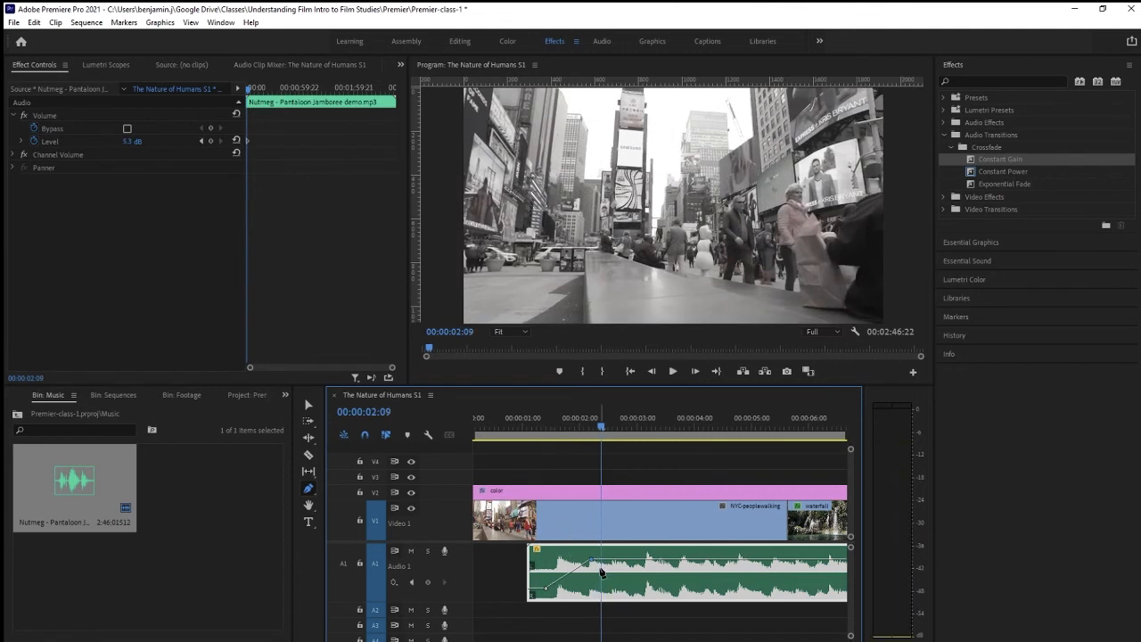
pyautogui.moveTo(594, 561); pyautogui.dragTo(591, 559)
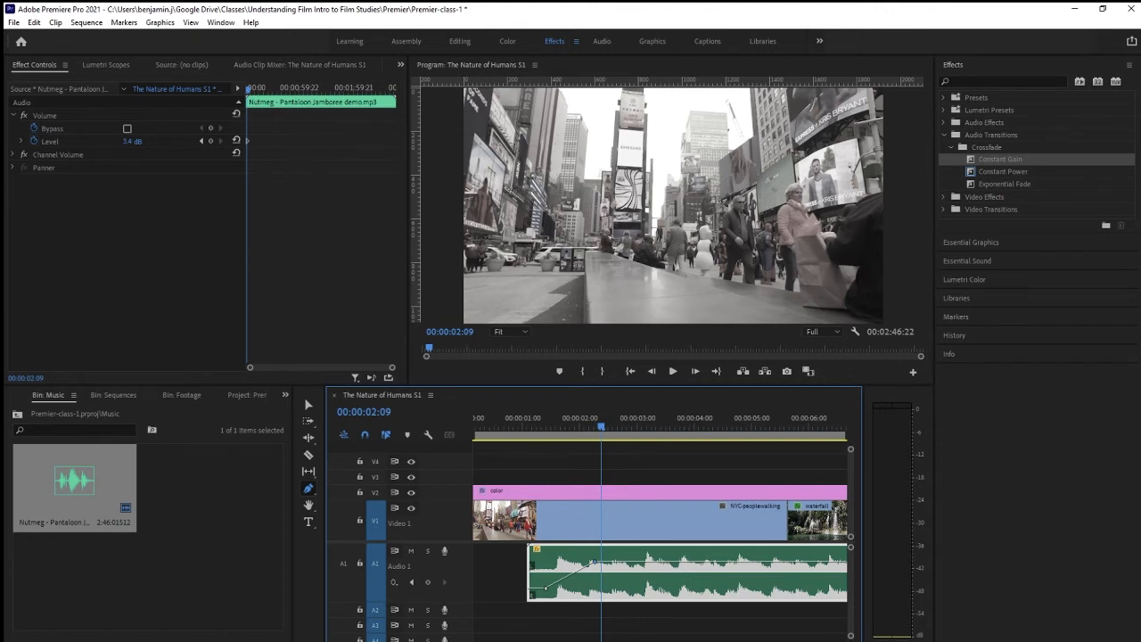
# - Add two volume keyframes to the music where it gets louder, around 00:00:14:00, and lower the second one slightly
pyautogui.press('-')
pyautogui.press('-')
pyautogui.press('-')
pyautogui.press('-')
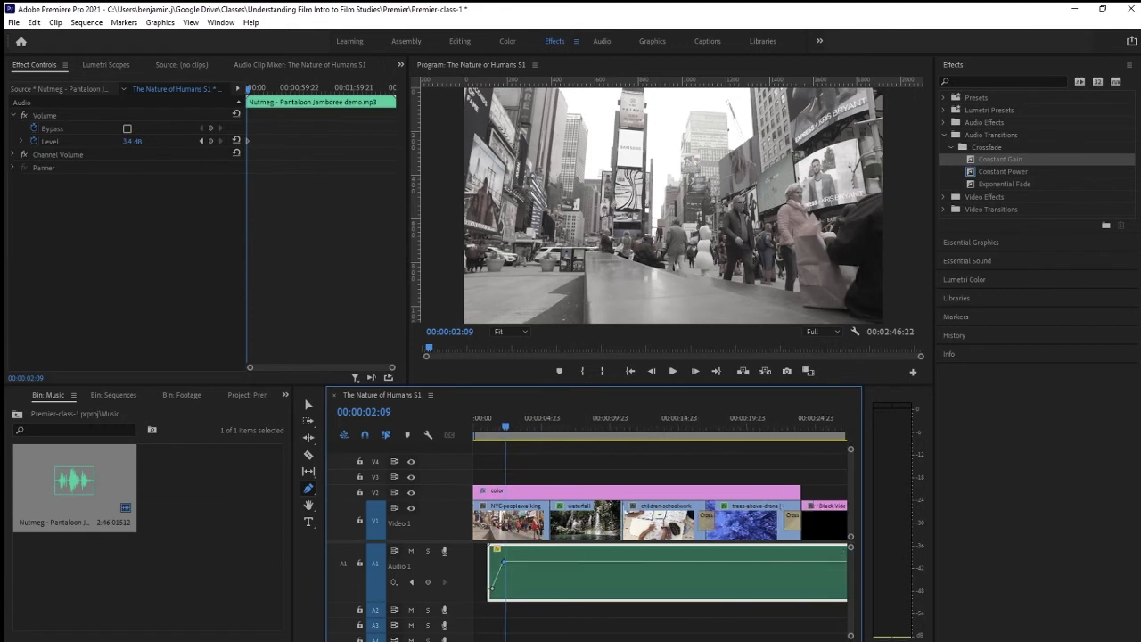
pyautogui.press('-')
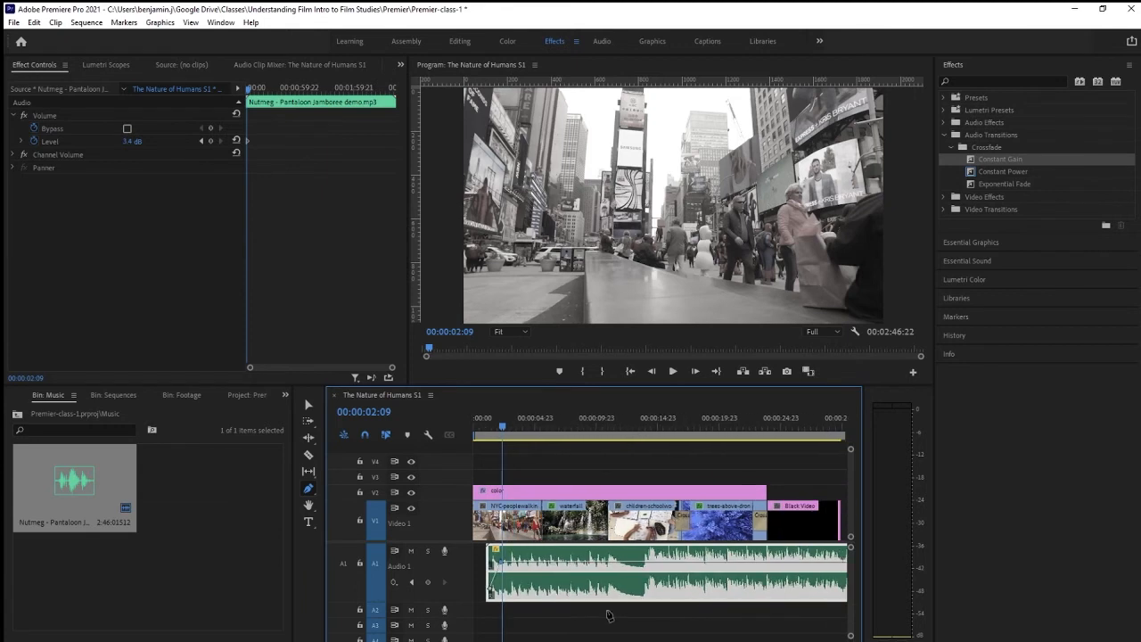
pyautogui.click(643, 562)
pyautogui.moveTo(651, 562); pyautogui.dragTo(651, 562)
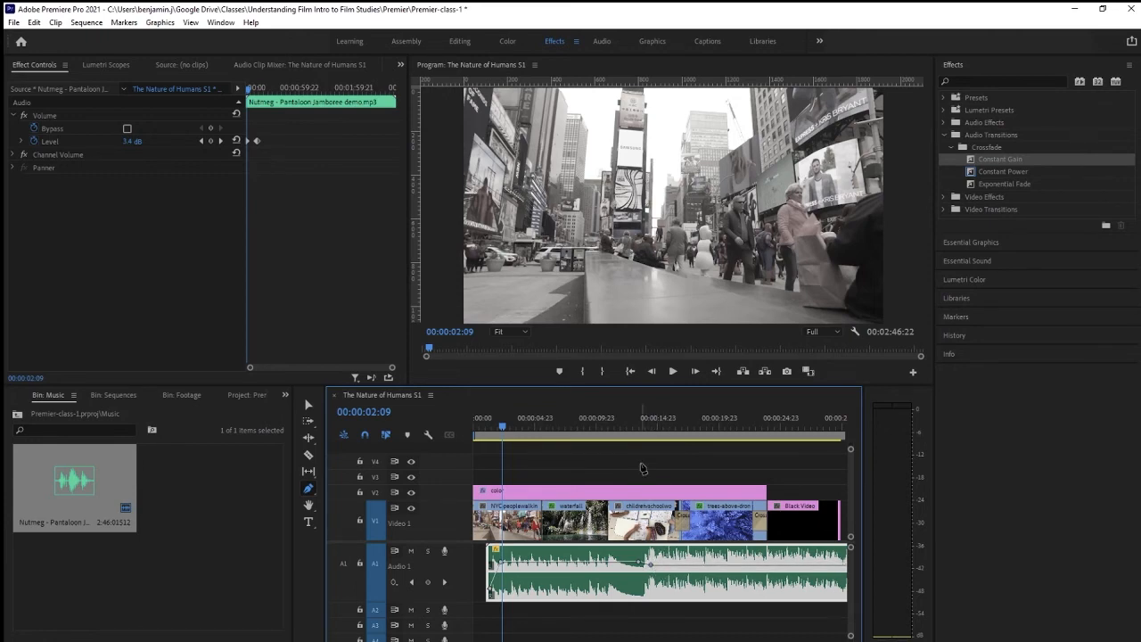
# - Play back the louder section of the music, lower its last volume keyframe to about -2.5 dB, and play it again
pyautogui.click(637, 429)
pyautogui.press('space')
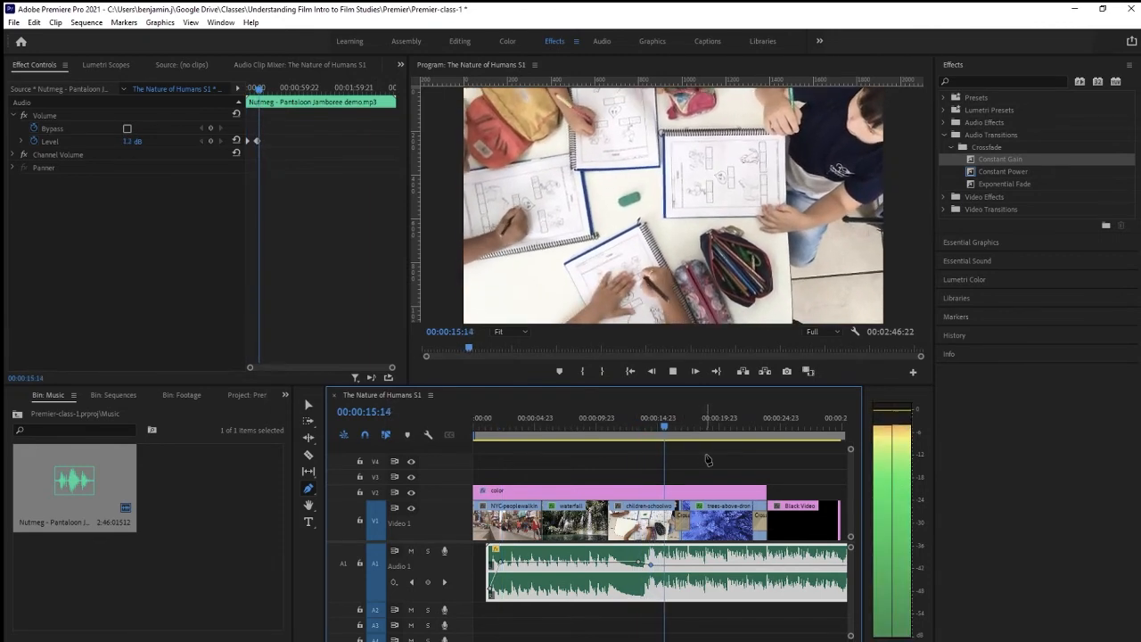
pyautogui.press('space')
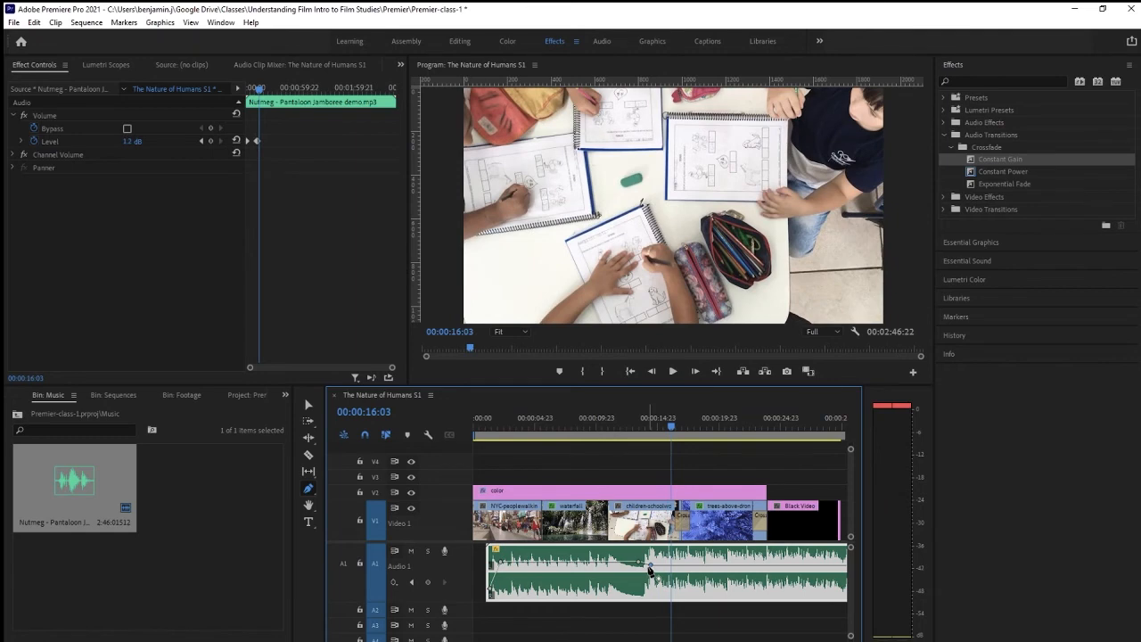
pyautogui.moveTo(650, 569); pyautogui.dragTo(651, 571)
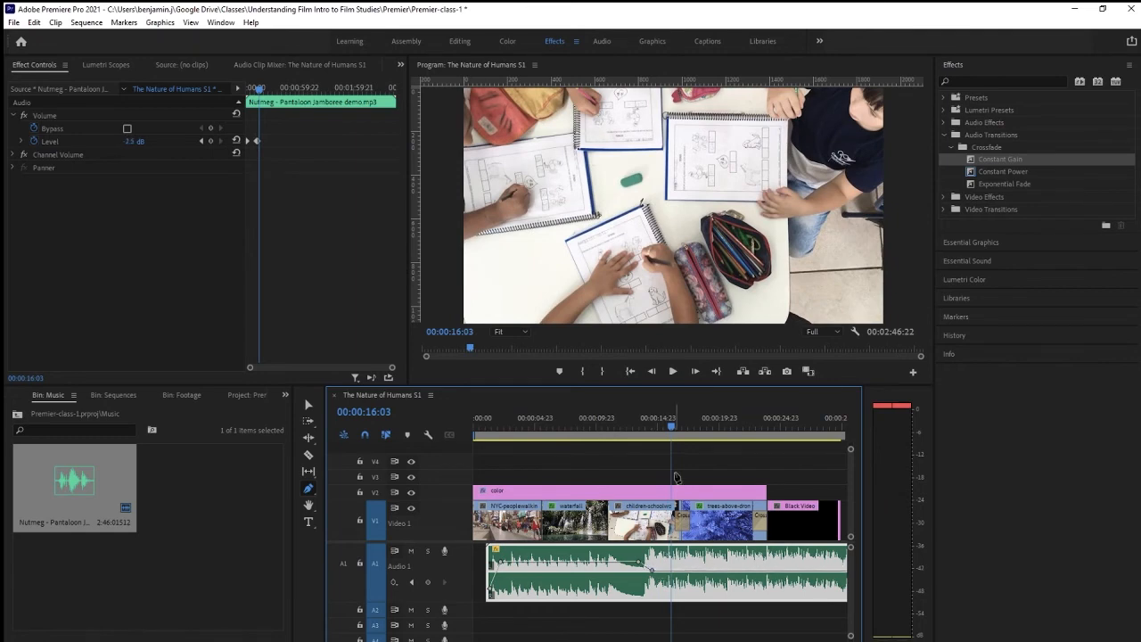
pyautogui.press('space')
pyautogui.click(619, 424)
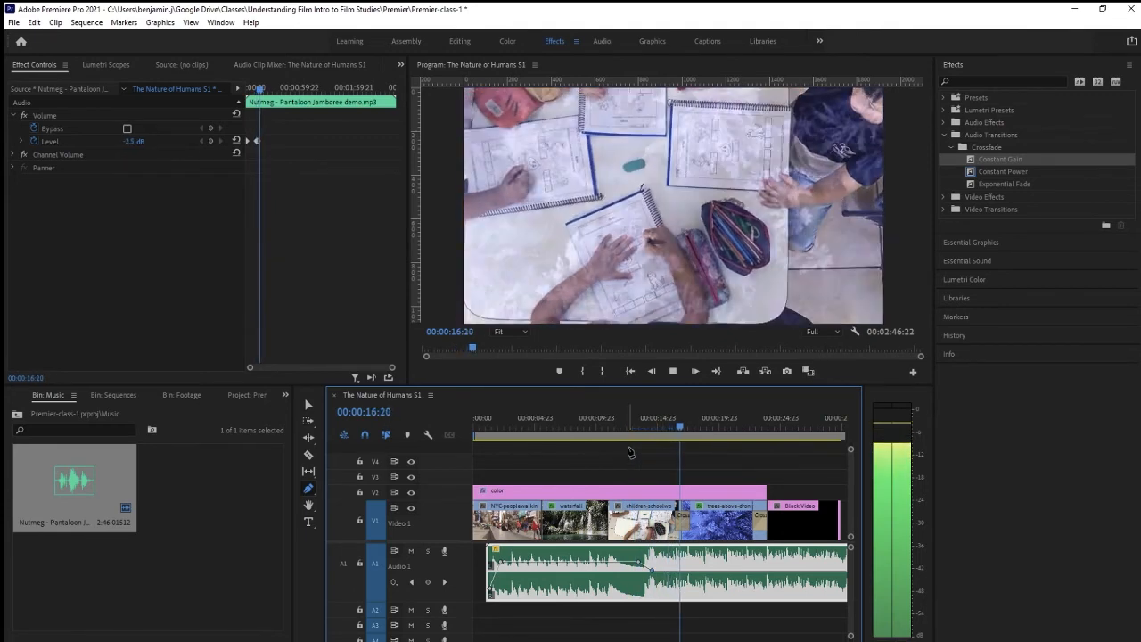
pyautogui.press('space')
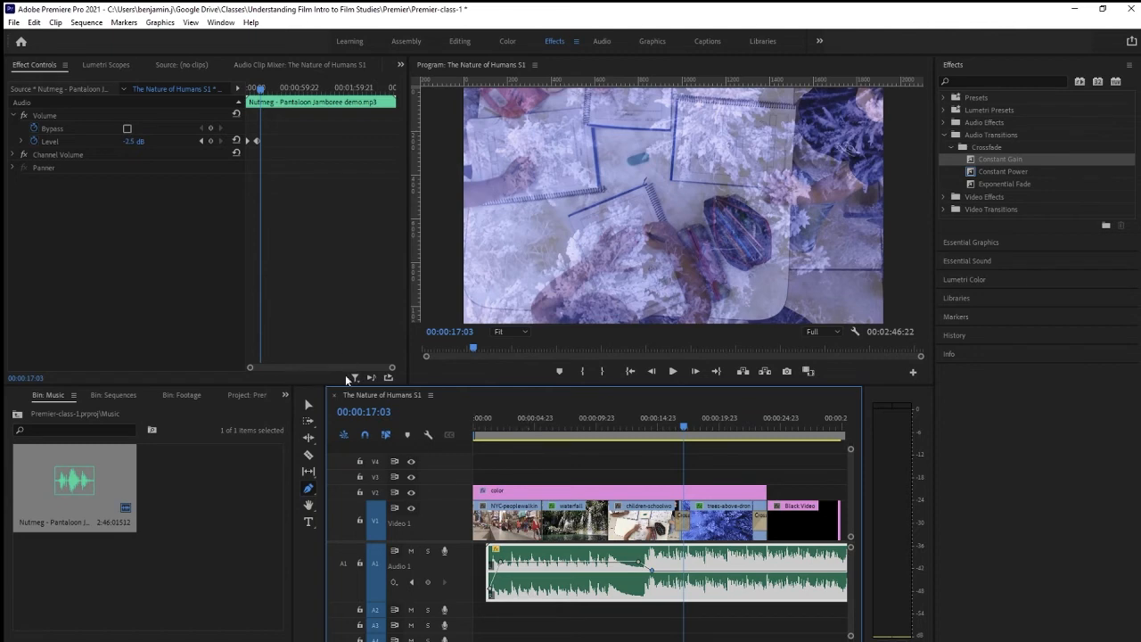
# - Expand the music clip's Level property and enlarge its keyframe graph to cover all four volume keyframes
pyautogui.click(23, 142)
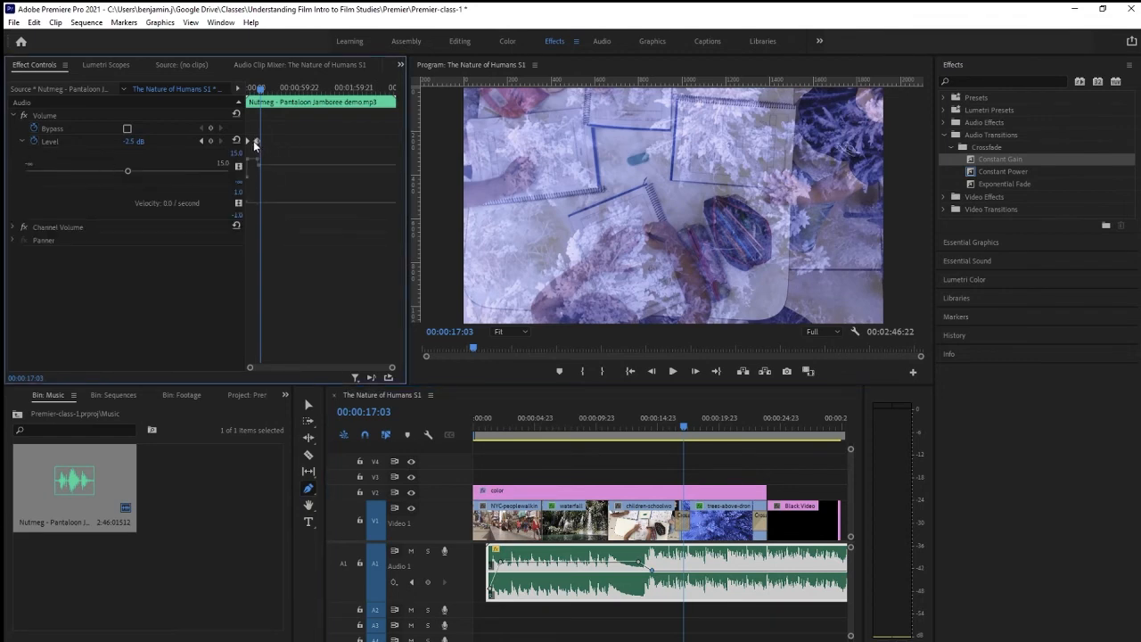
pyautogui.moveTo(391, 367); pyautogui.dragTo(285, 369)
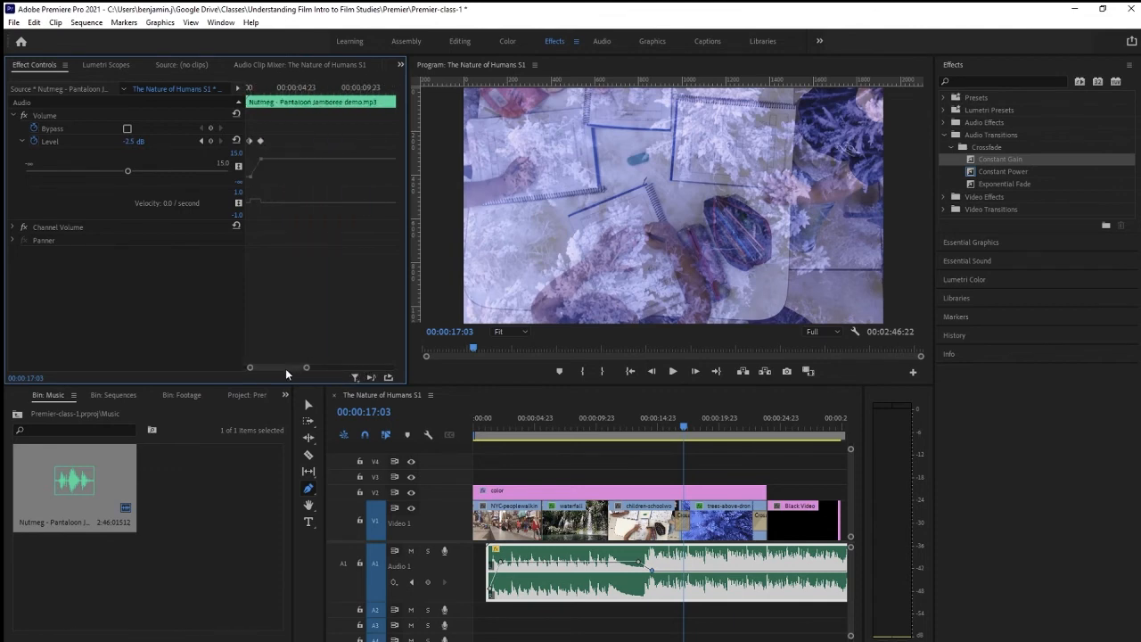
pyautogui.moveTo(408, 264); pyautogui.dragTo(654, 294)
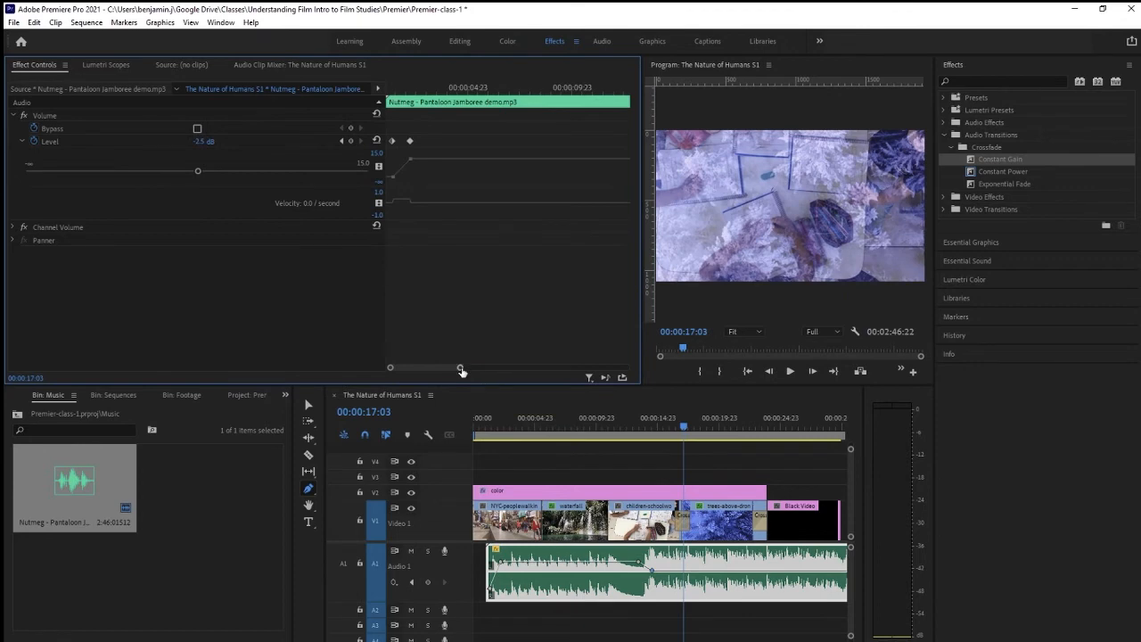
pyautogui.moveTo(461, 370); pyautogui.dragTo(474, 371)
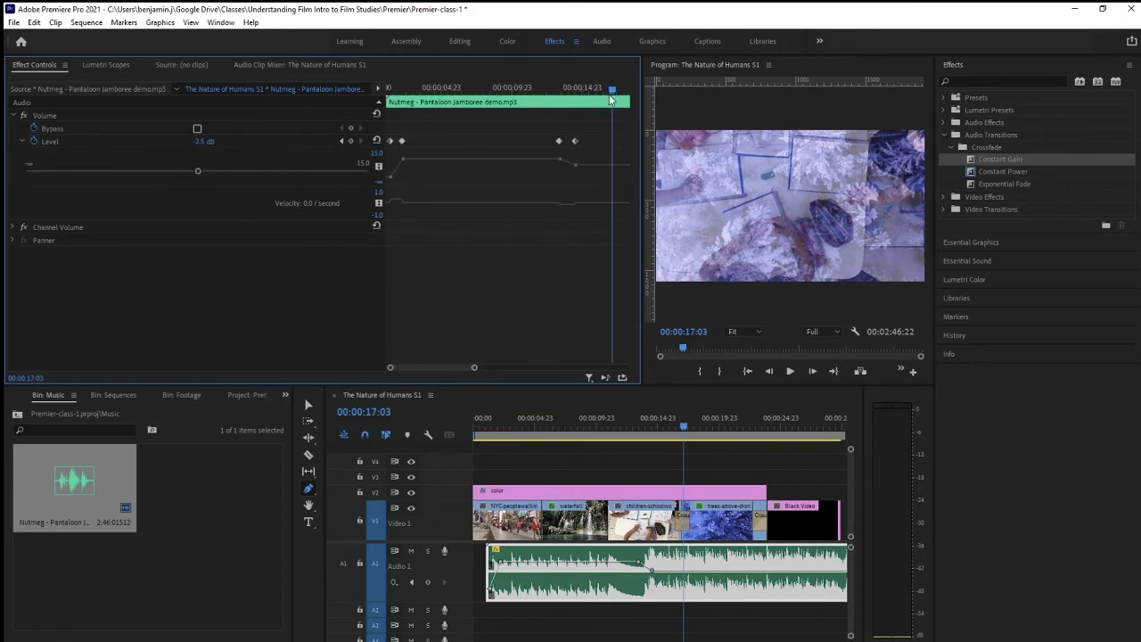
# - Try lowering the music's level at 00:00:02:10, just past the second volume keyframe, to about -12.4 dB, and undo the changes
pyautogui.moveTo(612, 93); pyautogui.dragTo(420, 99)
pyautogui.press('space')
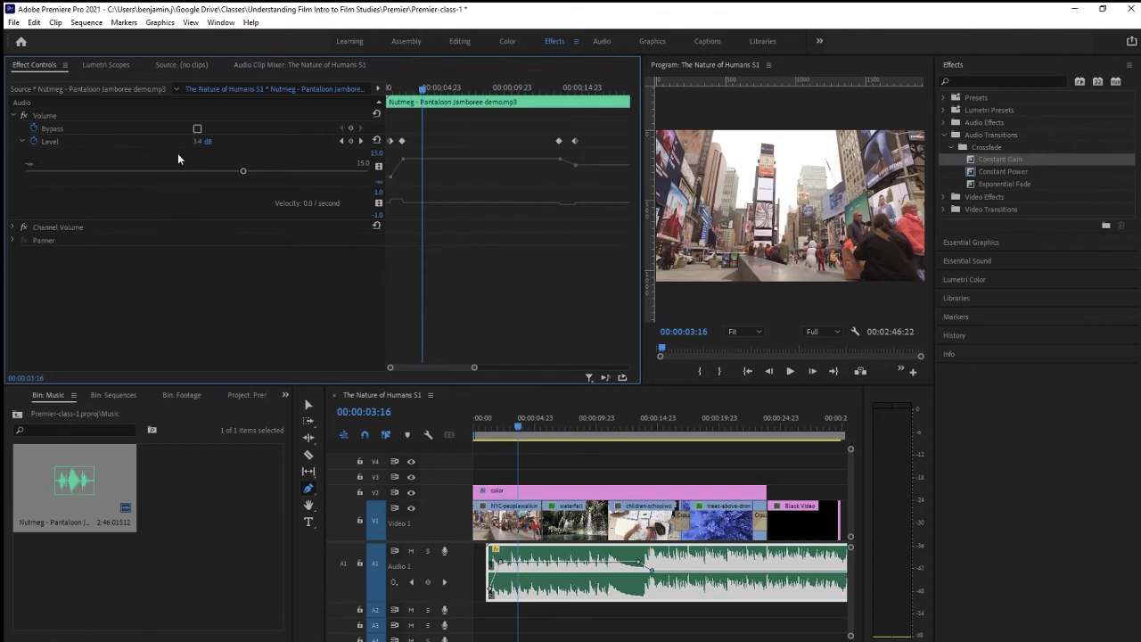
pyautogui.click(342, 141)
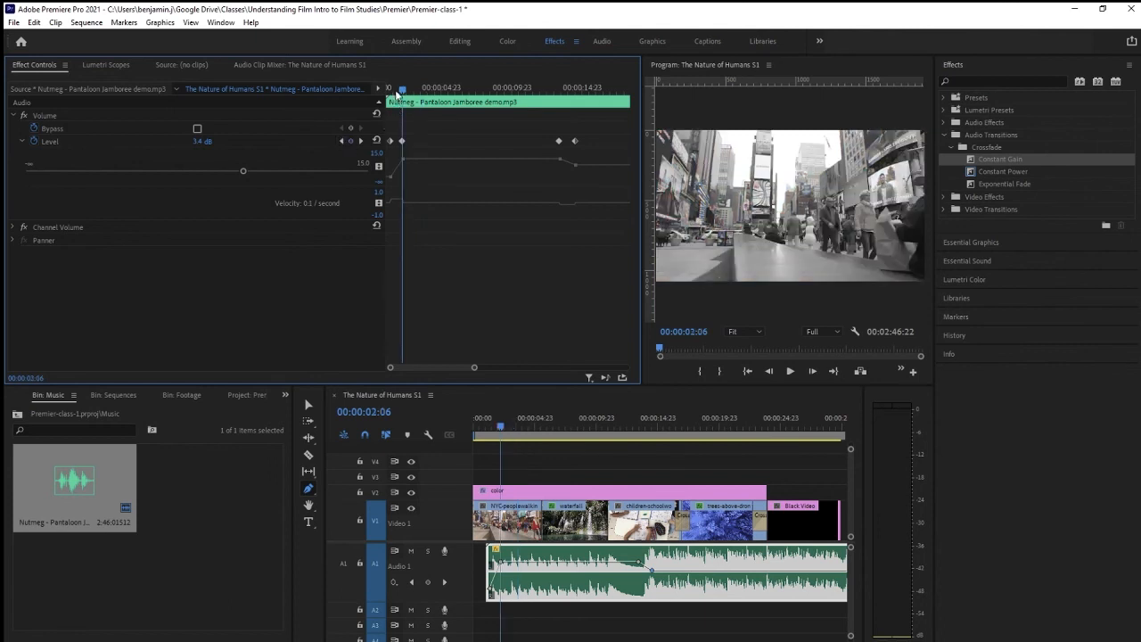
pyautogui.moveTo(400, 91); pyautogui.dragTo(402, 93)
pyautogui.moveTo(245, 169); pyautogui.dragTo(234, 171)
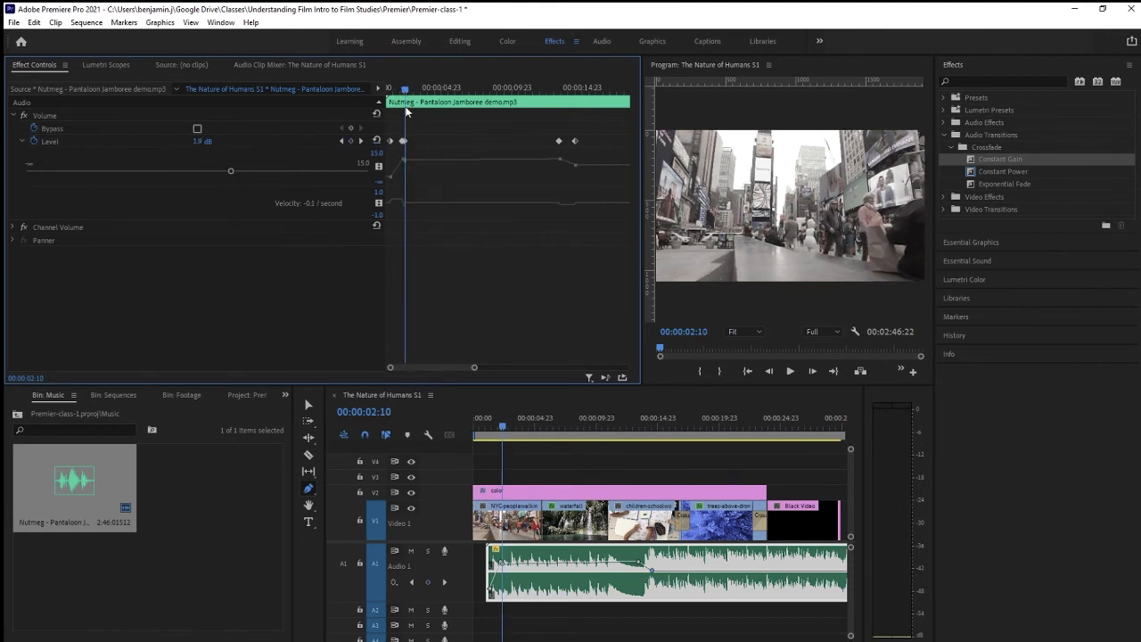
pyautogui.moveTo(212, 140); pyautogui.dragTo(156, 141)
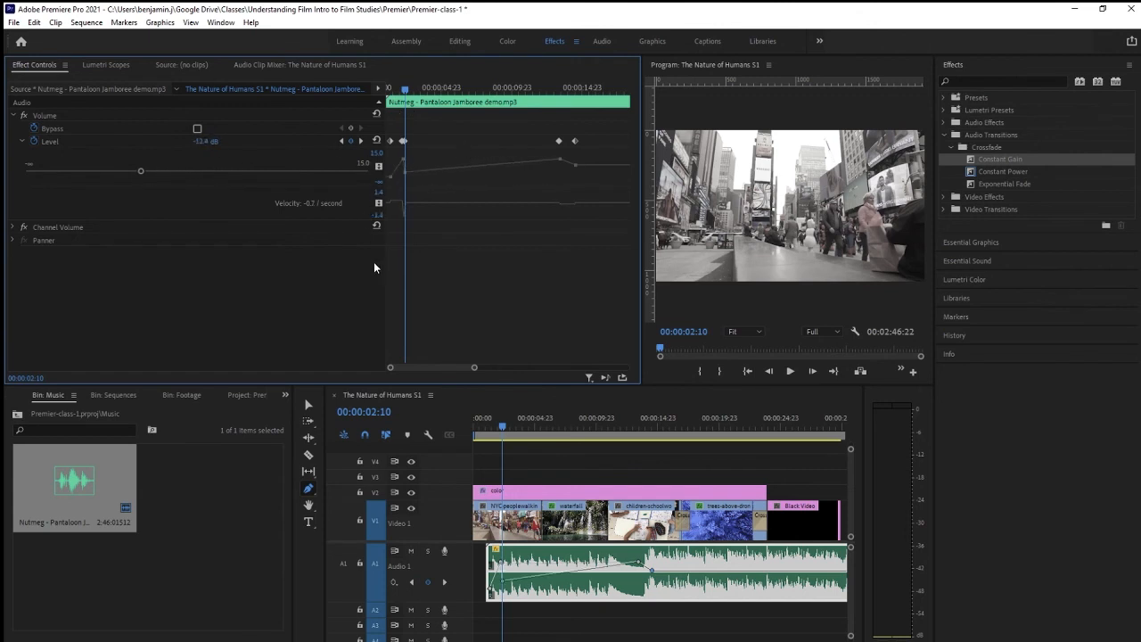
pyautogui.hotkey('ctrl', 'z')
pyautogui.hotkey('ctrl', 'z')
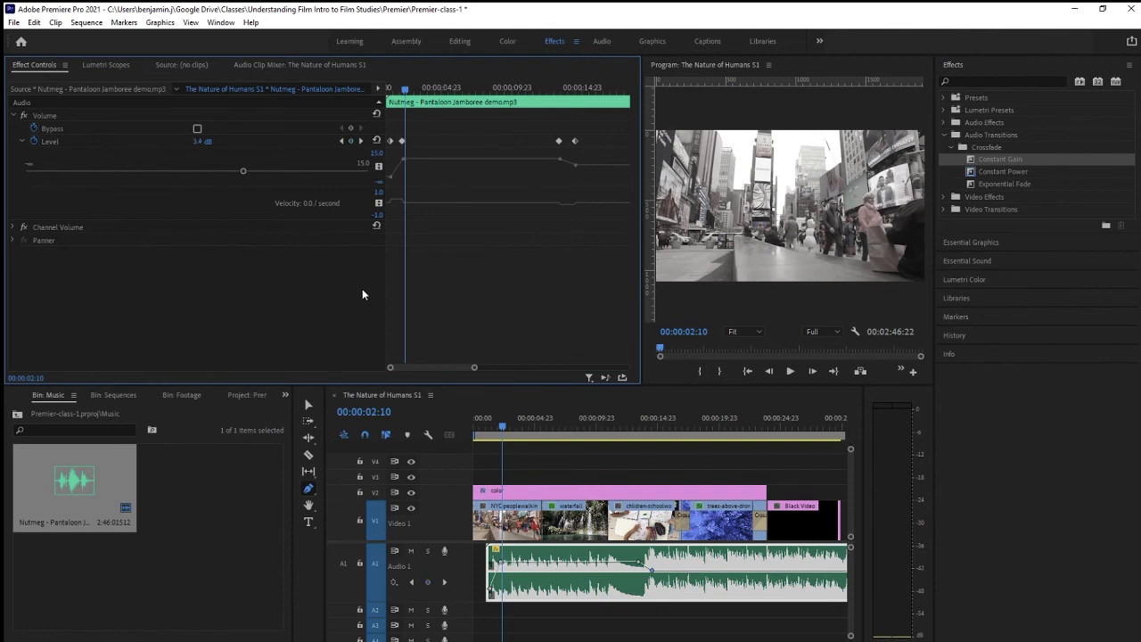
# - Go exactly to the music's second volume keyframe at 00:00:02:06 and set its level to 0 dB
pyautogui.click(409, 90)
pyautogui.moveTo(409, 90); pyautogui.dragTo(418, 90)
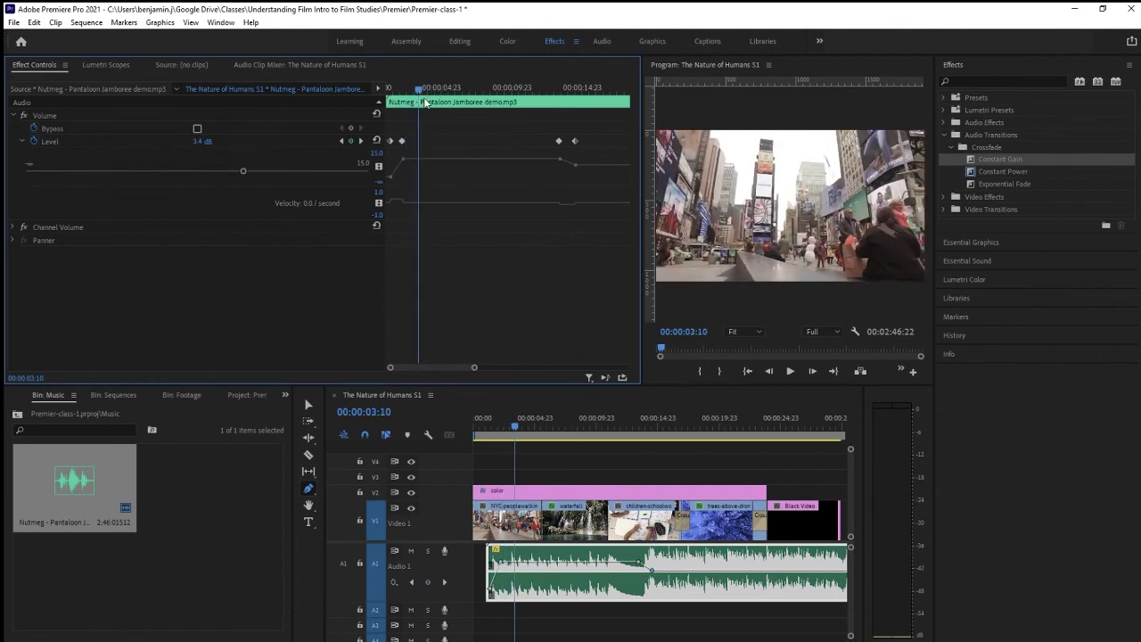
pyautogui.click(341, 141)
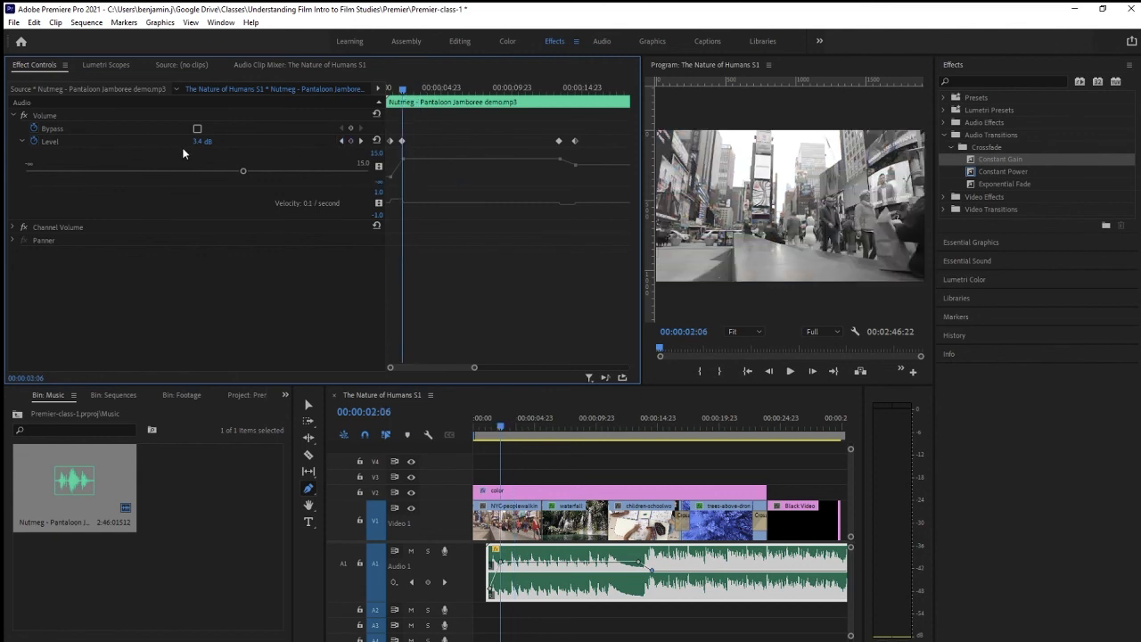
pyautogui.moveTo(196, 147); pyautogui.dragTo(212, 165)
pyautogui.click(204, 142)
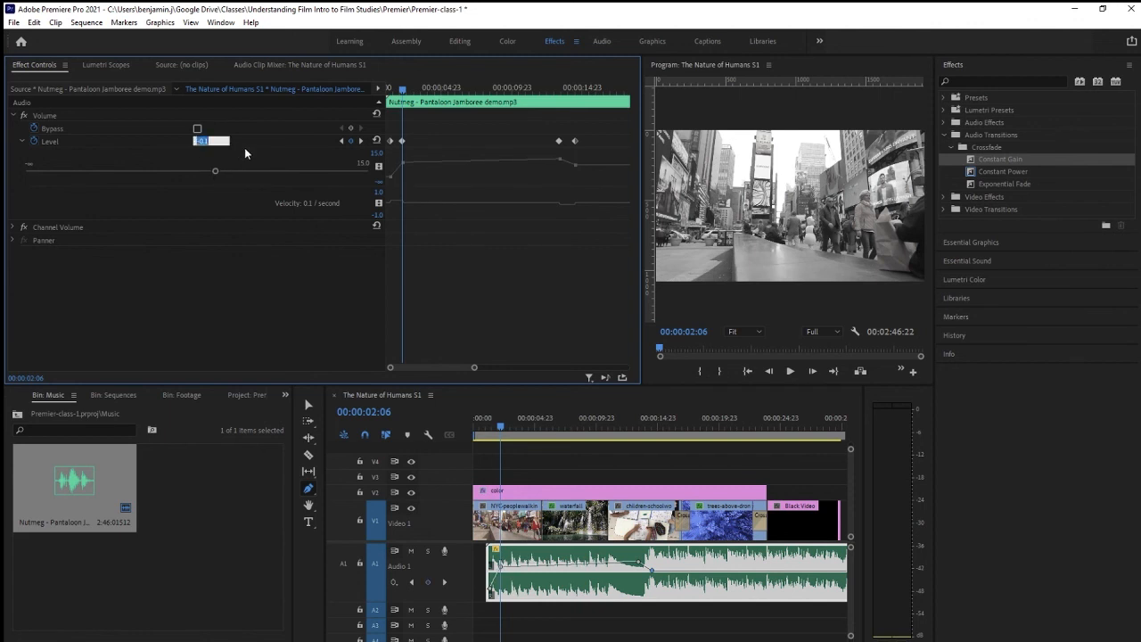
pyautogui.write('0')
pyautogui.press('Return')
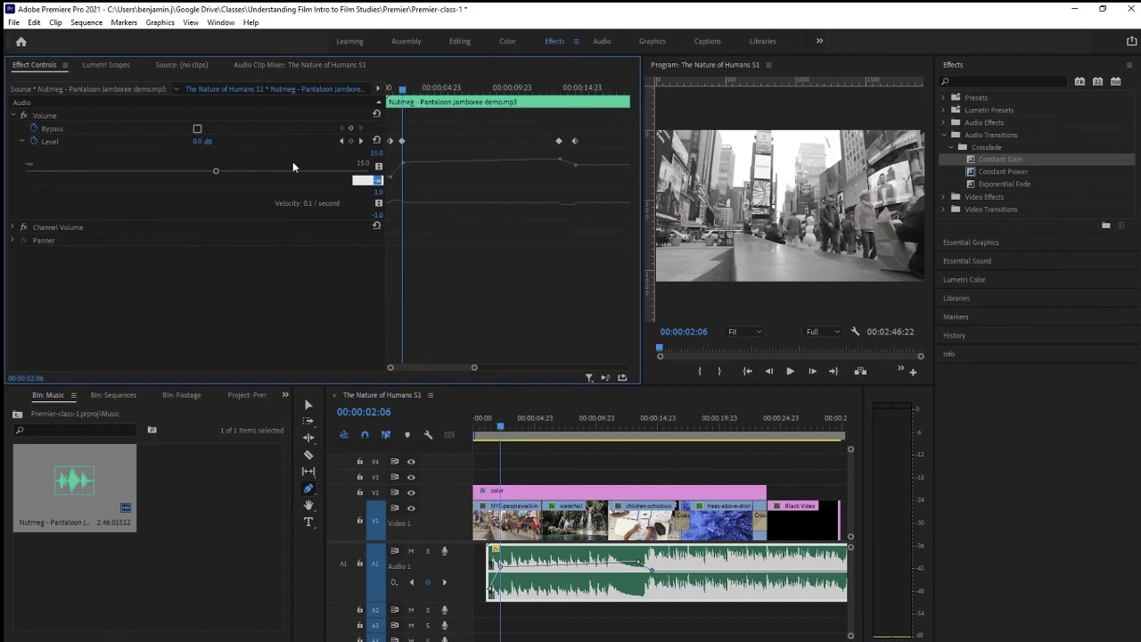
# - Go to the third volume keyframe at 00:00:13:10 and set its level to 0 dB
pyautogui.click(361, 141)
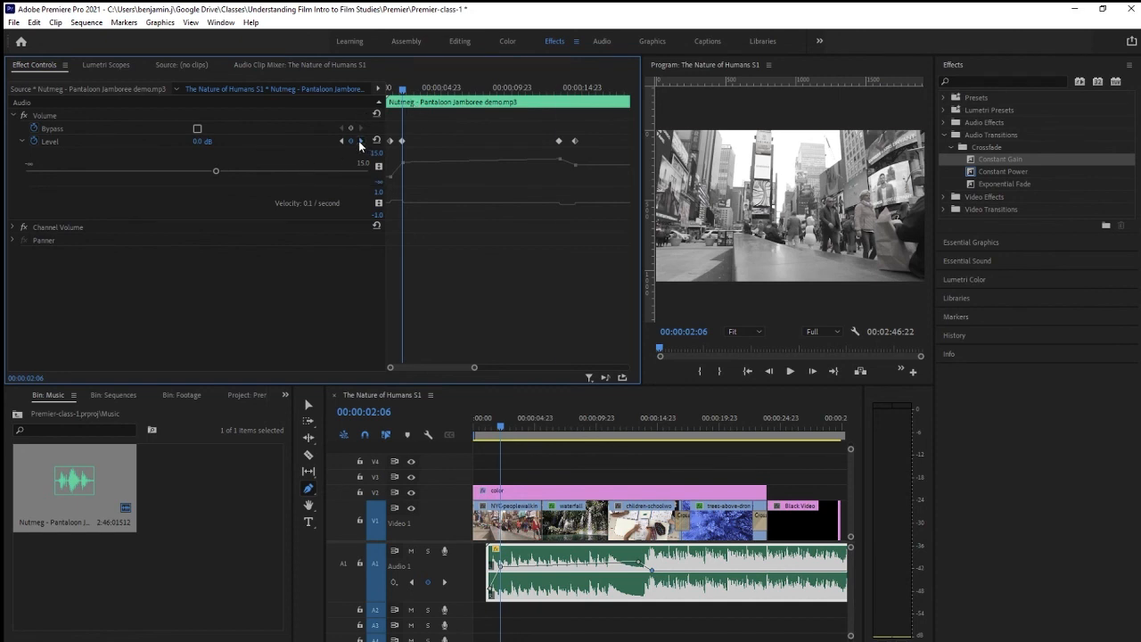
pyautogui.click(201, 141)
pyautogui.write('0')
pyautogui.press('Return')
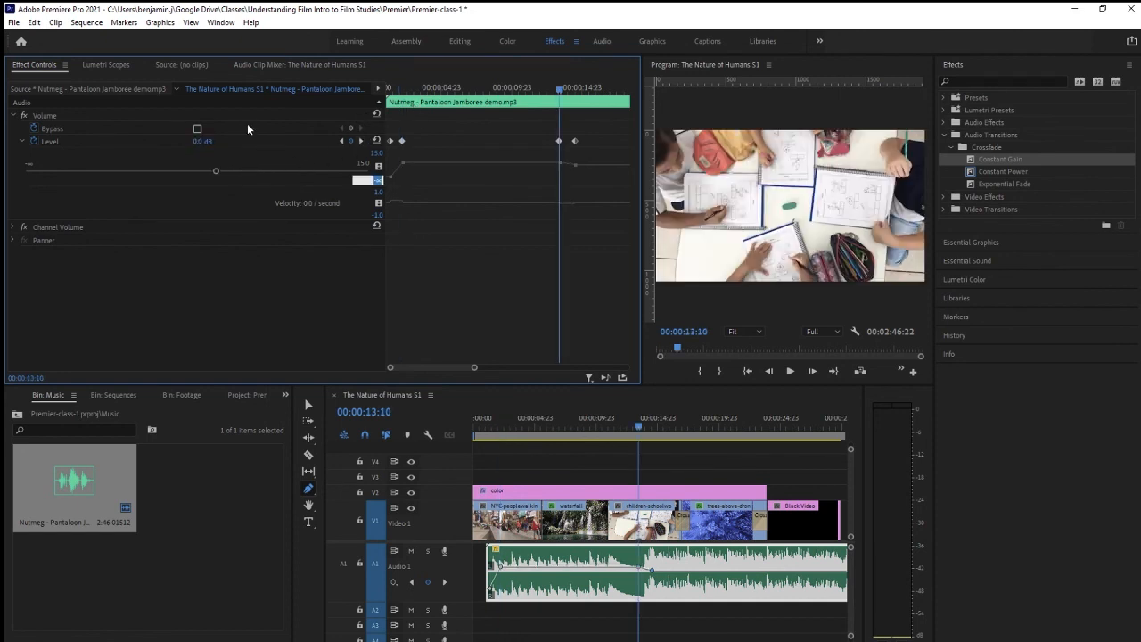
# - Set the fourth volume keyframe at 00:00:14:12 to -12 dB and return to 00:00:13:00 to preview the drop
pyautogui.click(360, 141)
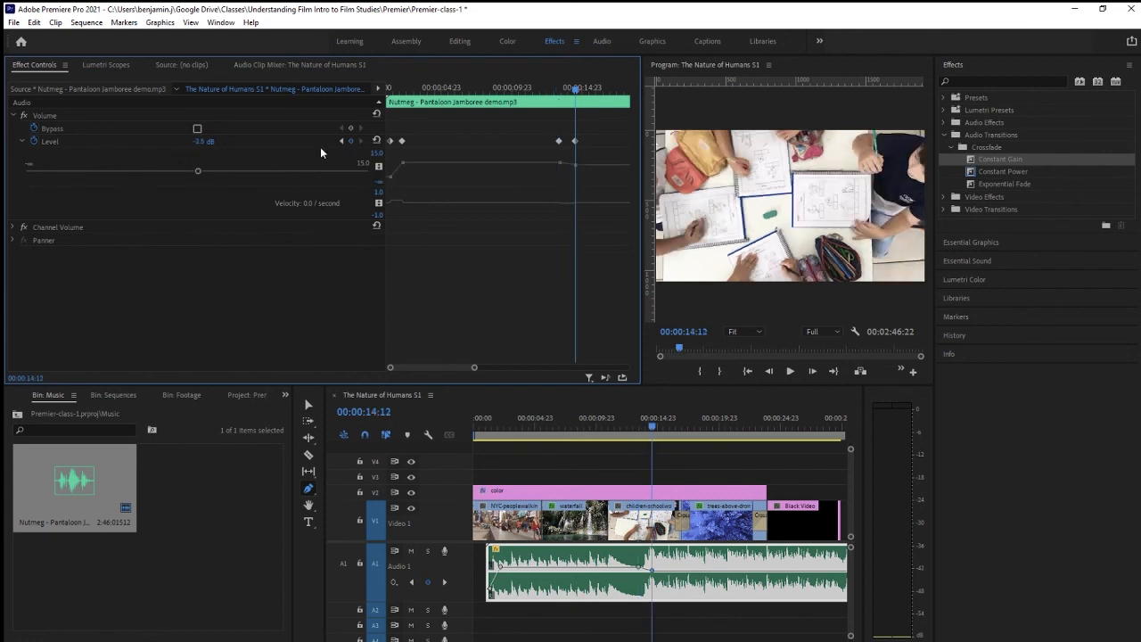
pyautogui.click(207, 140)
pyautogui.write('-12')
pyautogui.press('Return')
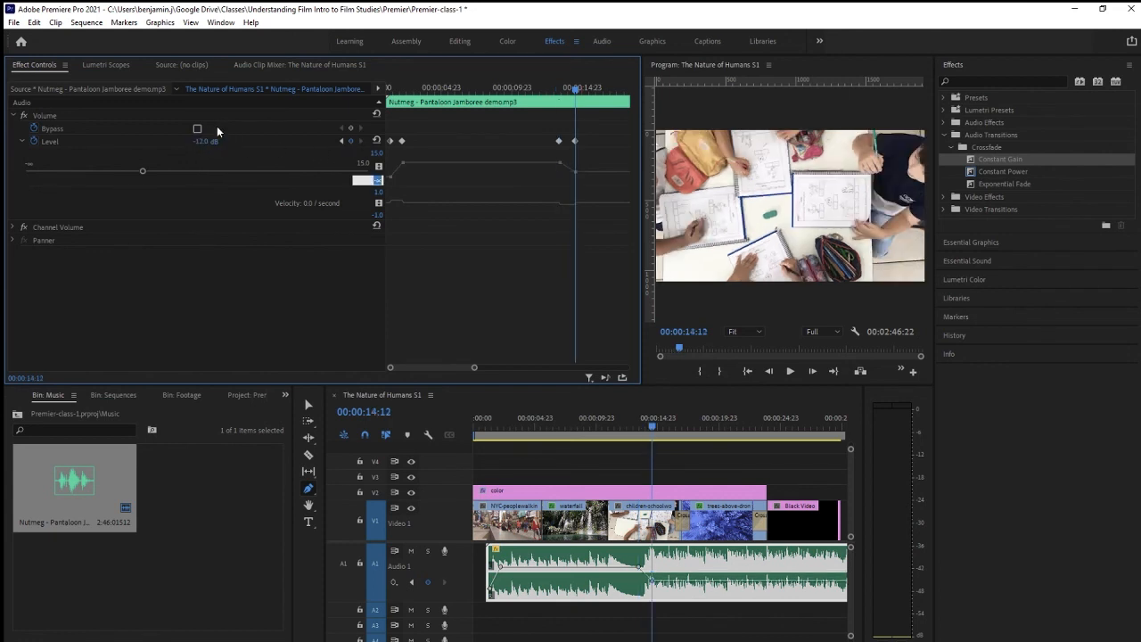
pyautogui.moveTo(576, 89); pyautogui.dragTo(553, 89)
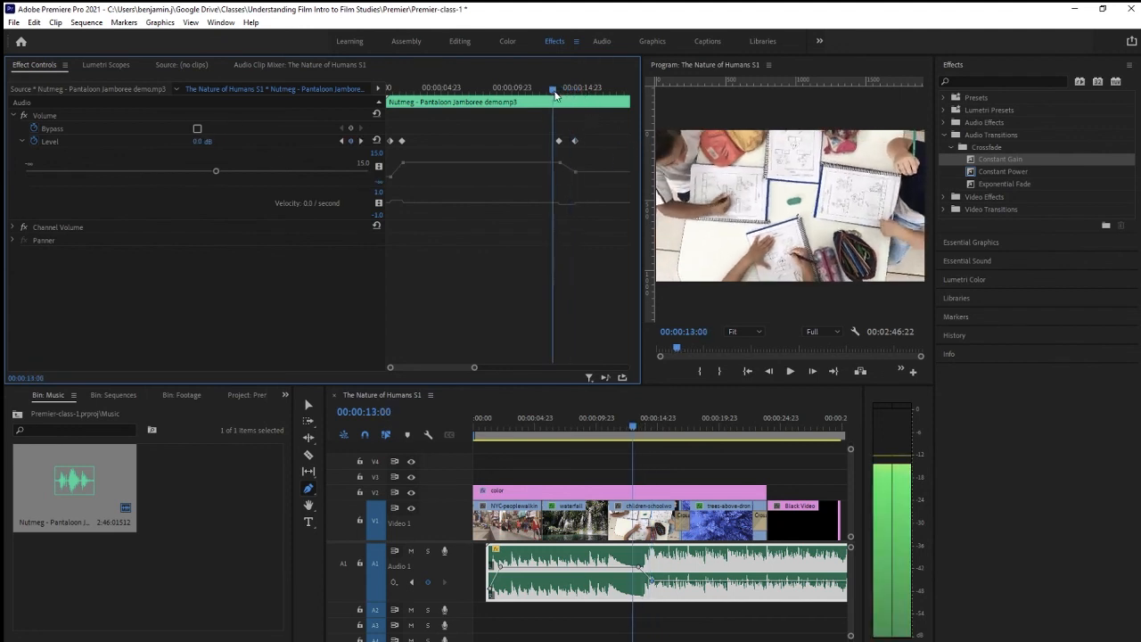